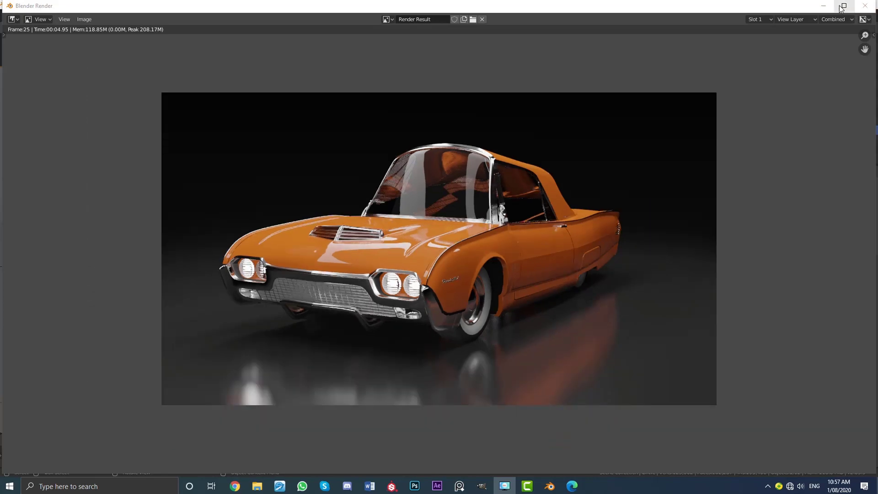
- Examine the finished car scene's backdrop, area lights and camera placement from the camera view and from around the set
{"action": "left_click", "coordinate": [825, 6]}
{"action": "middle_click_drag", "start_coordinate": [457, 231], "coordinate": [499, 257]}
{"action": "scroll", "coordinate": [408, 270], "scroll_direction": "down", "scroll_amount": 8}
{"action": "scroll", "coordinate": [499, 257], "scroll_direction": "up", "scroll_amount": 4}
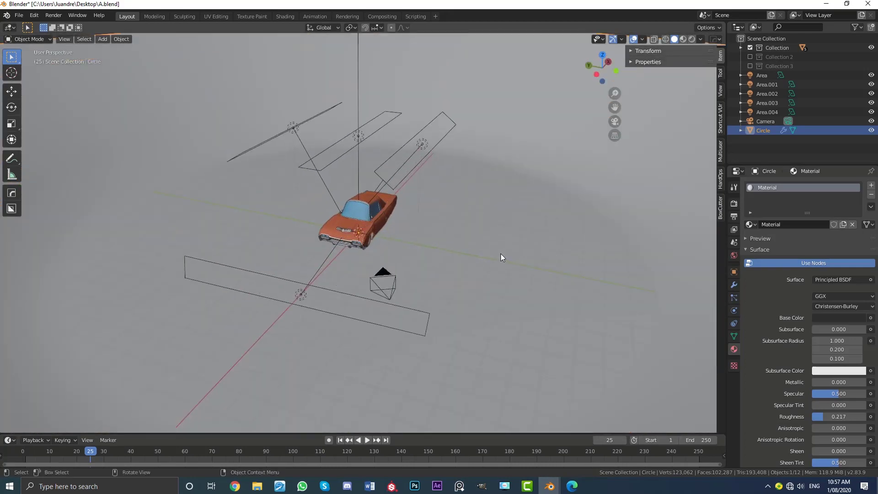
{"action": "key", "text": "KP_0"}
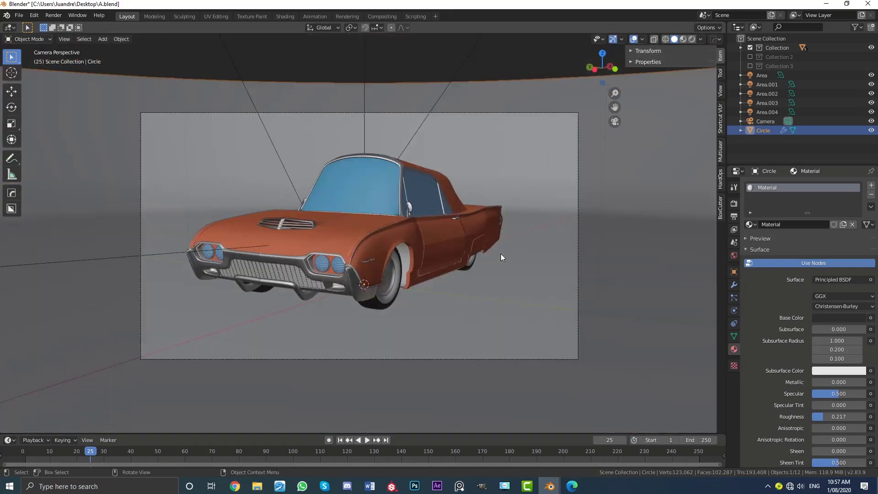
{"action": "key", "text": "Home"}
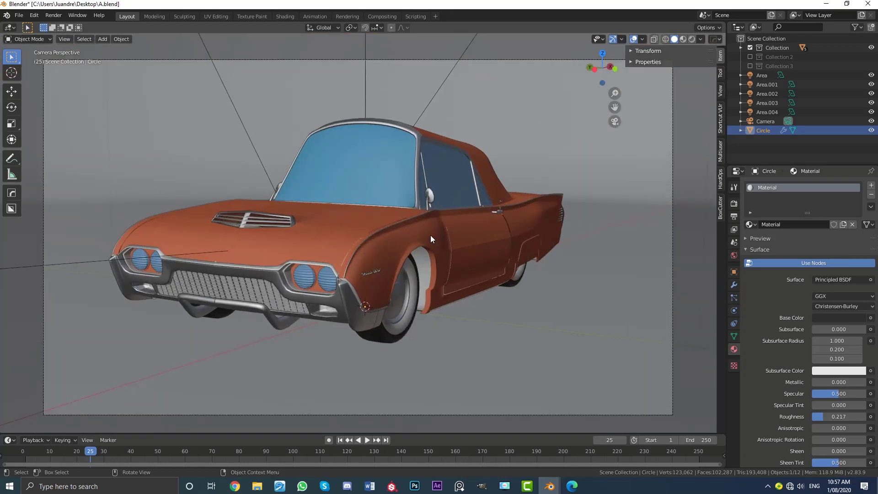
{"action": "scroll", "coordinate": [479, 170], "scroll_direction": "down", "scroll_amount": 3}
{"action": "middle_click_drag", "start_coordinate": [479, 170], "coordinate": [389, 254]}
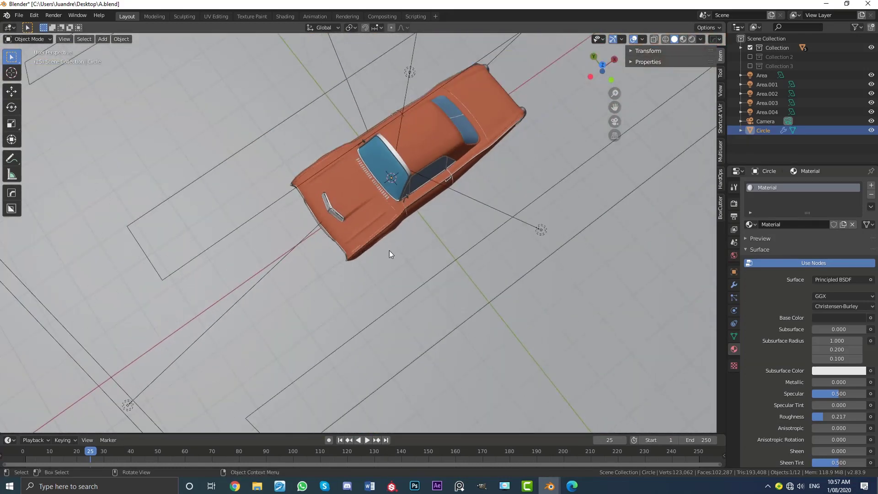
{"action": "scroll", "coordinate": [405, 287], "scroll_direction": "down", "scroll_amount": 4}
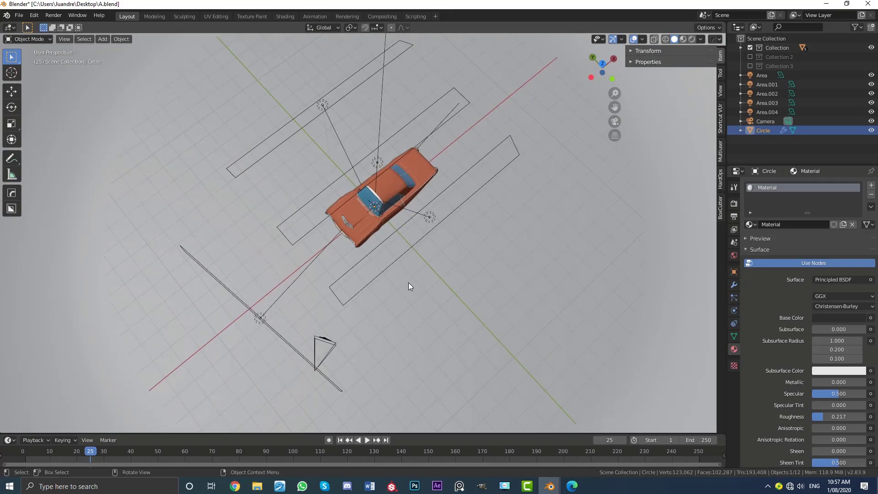
{"action": "key", "text": "KP_0"}
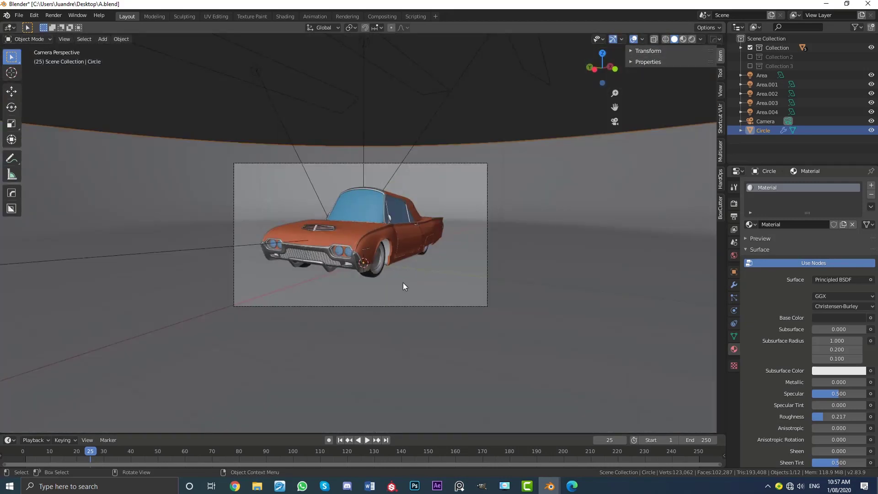
{"action": "scroll", "coordinate": [400, 283], "scroll_direction": "up", "scroll_amount": 5}
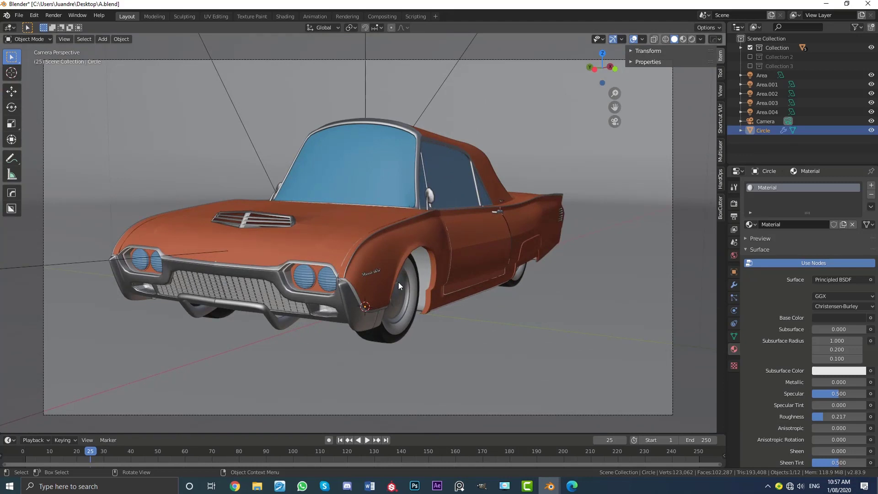
{"action": "scroll", "coordinate": [343, 292], "scroll_direction": "up", "scroll_amount": 2}
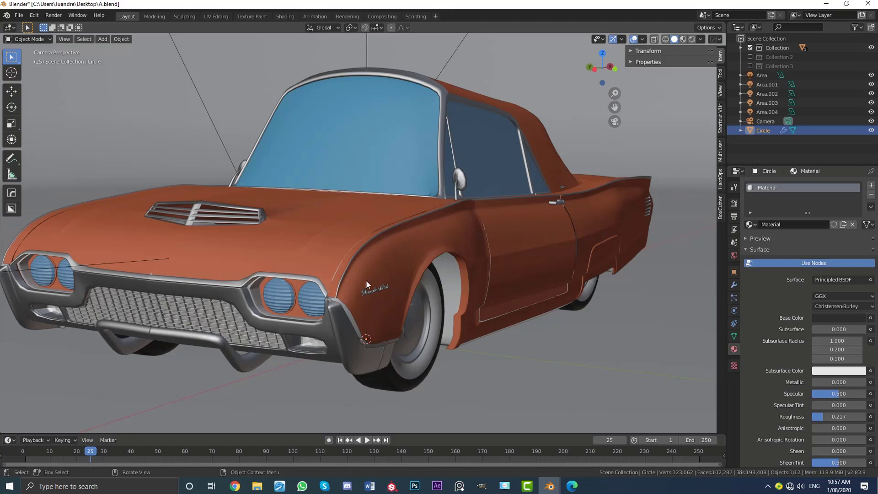
{"action": "scroll", "coordinate": [367, 284], "scroll_direction": "down", "scroll_amount": 3}
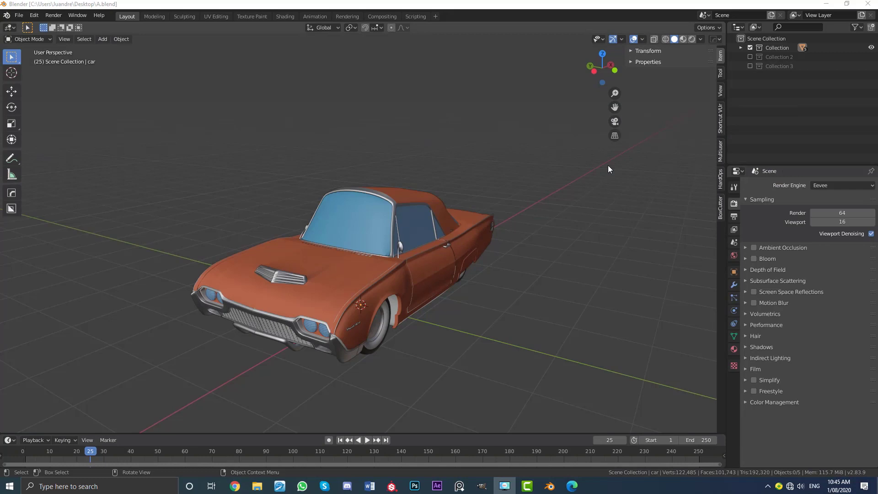
- Add a circle mesh beneath the car and start editing it in vertex selection mode
{"action": "middle_click_drag", "start_coordinate": [342, 201], "coordinate": [358, 213]}
{"action": "key", "text": "shift+a"}
{"action": "mouse_move", "coordinate": [339, 214]}
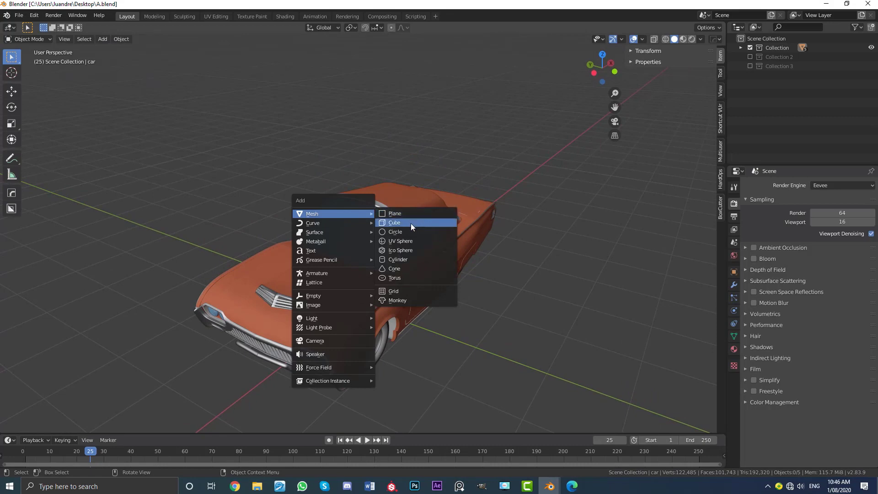
{"action": "left_click", "coordinate": [399, 231]}
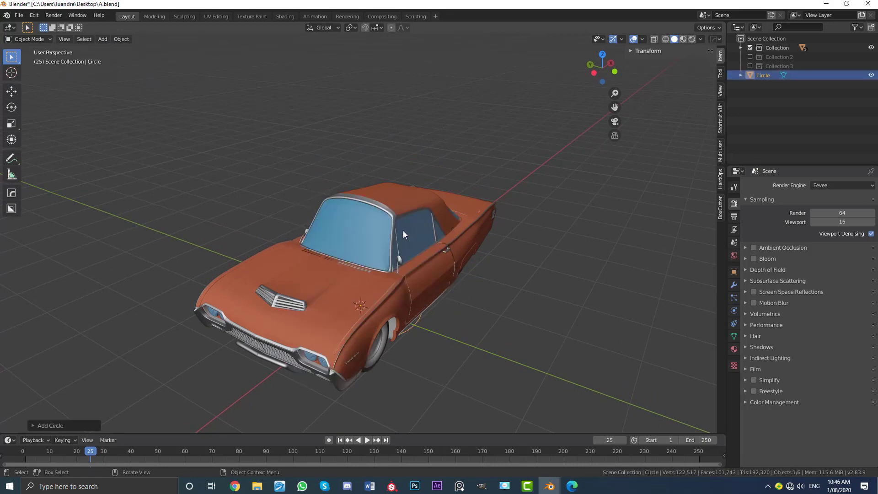
{"action": "scroll", "coordinate": [403, 231], "scroll_direction": "down", "scroll_amount": 3}
{"action": "middle_click_drag", "start_coordinate": [439, 274], "coordinate": [448, 185]}
{"action": "scroll", "coordinate": [448, 185], "scroll_direction": "up", "scroll_amount": 2}
{"action": "key", "text": "Tab"}
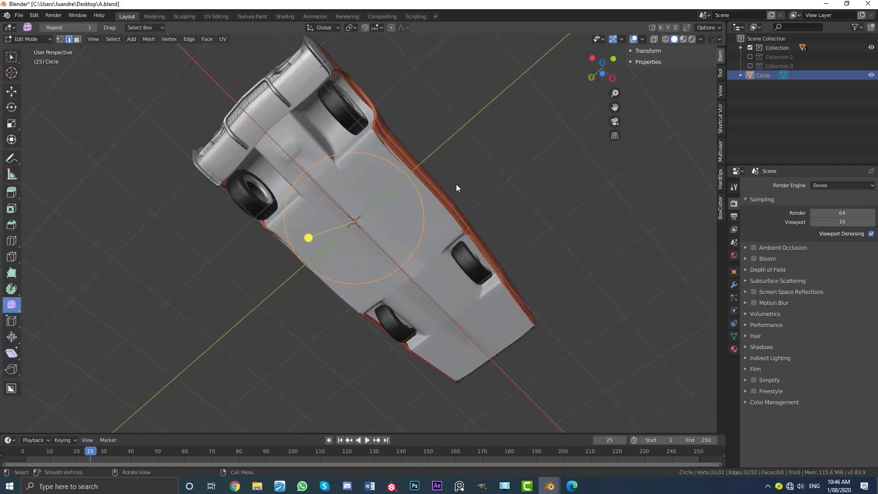
{"action": "left_click", "coordinate": [60, 40]}
- Extrude the circle's vertices and scale them outward into a wide ring extending well beyond the car
{"action": "middle_click_drag", "start_coordinate": [329, 129], "coordinate": [469, 221]}
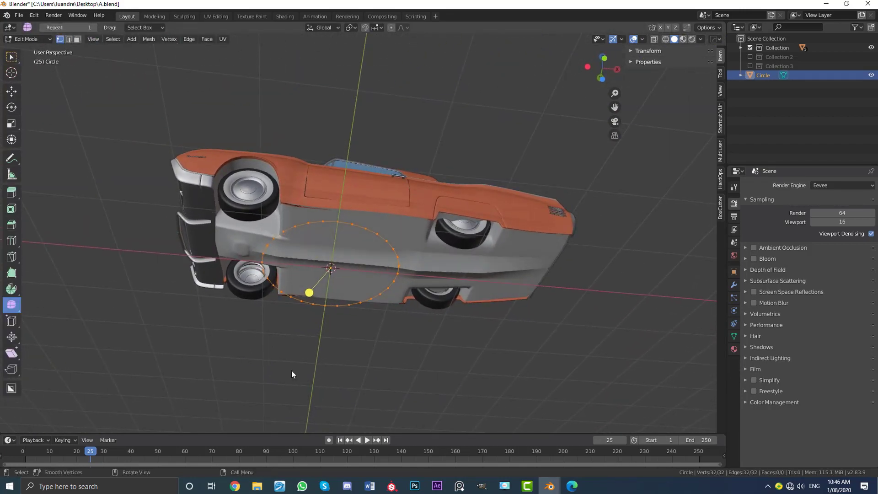
{"action": "middle_click_drag", "start_coordinate": [372, 199], "coordinate": [389, 206]}
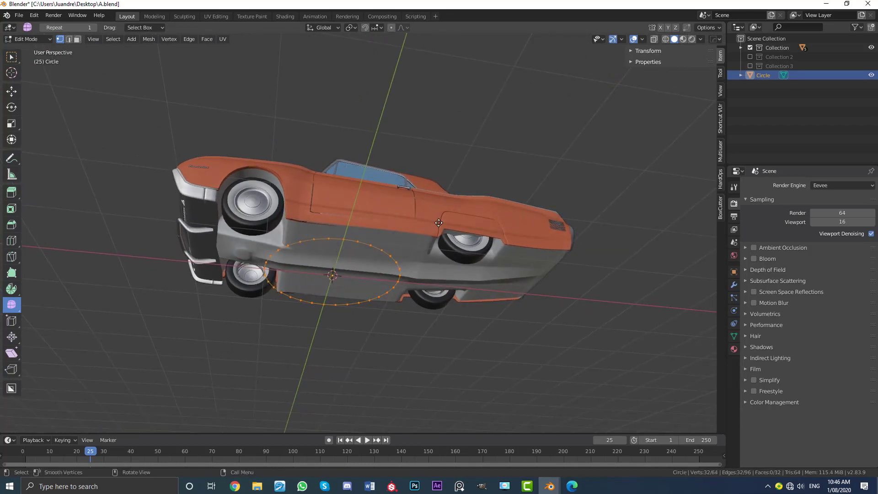
{"action": "key", "text": "e"}
{"action": "key", "text": "s"}
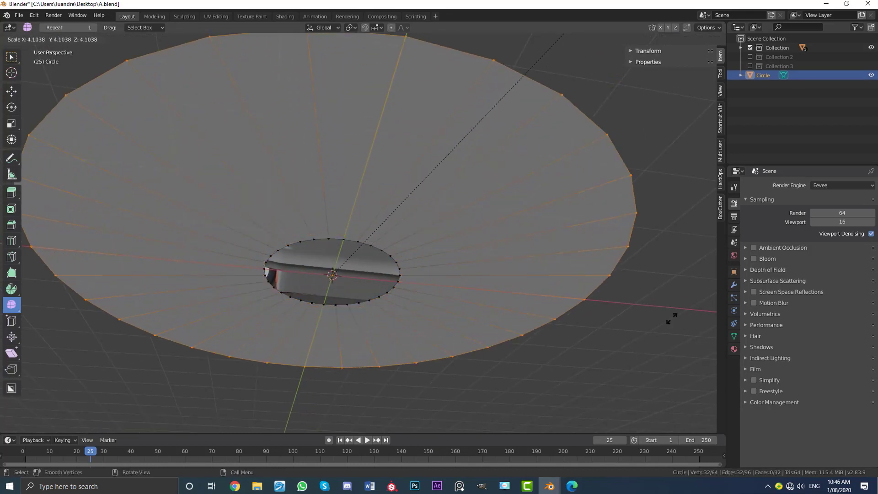
{"action": "left_click", "coordinate": [25, 153]}
{"action": "scroll", "coordinate": [319, 217], "scroll_direction": "down", "scroll_amount": 5}
- Shrink the inner edge loop to a small hole at the centre and fill it with a face
{"action": "key", "text": "alt+a"}
{"action": "scroll", "coordinate": [320, 222], "scroll_direction": "up", "scroll_amount": 5}
{"action": "left_click", "coordinate": [342, 249], "text": "alt"}
{"action": "scroll", "coordinate": [342, 249], "scroll_direction": "down", "scroll_amount": 3}
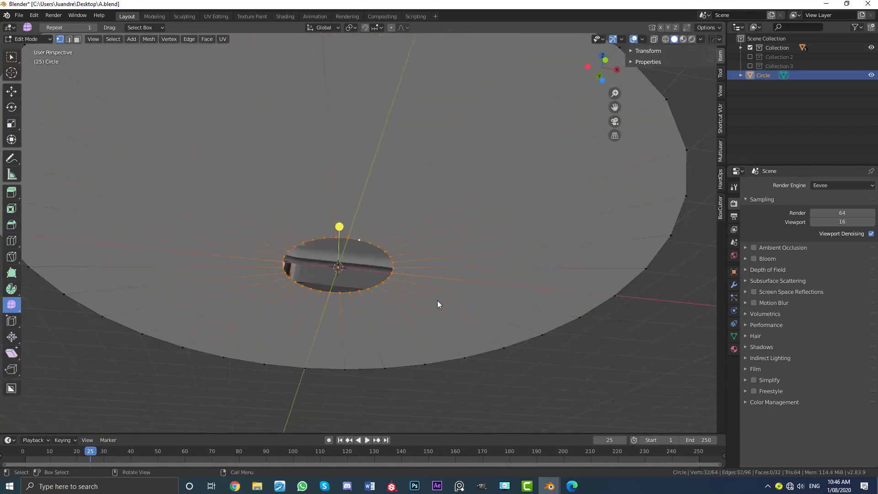
{"action": "key", "text": "s"}
{"action": "left_click", "coordinate": [333, 317]}
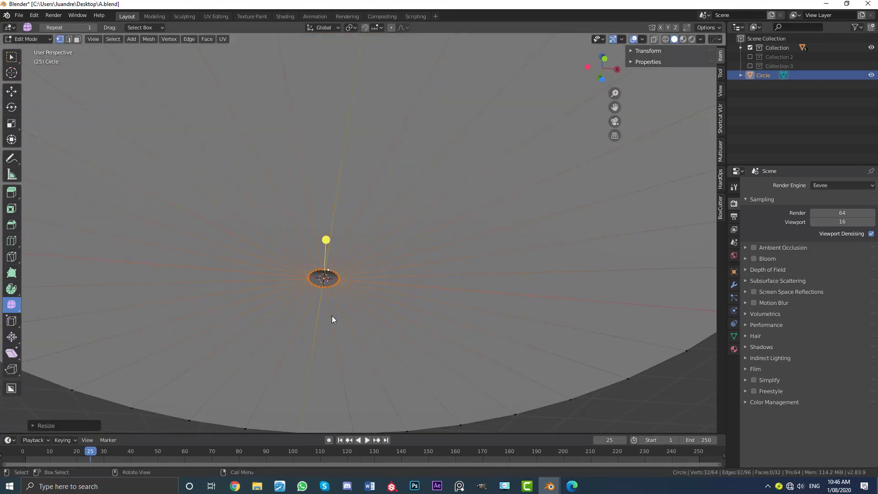
{"action": "key", "text": "f"}
- Extrude the disc's outer edge loop and scale it outward about 2.7 times to widen the floor
{"action": "middle_click_drag", "start_coordinate": [366, 290], "coordinate": [488, 310]}
{"action": "scroll", "coordinate": [413, 275], "scroll_direction": "down", "scroll_amount": 5}
{"action": "key", "text": "alt+a"}
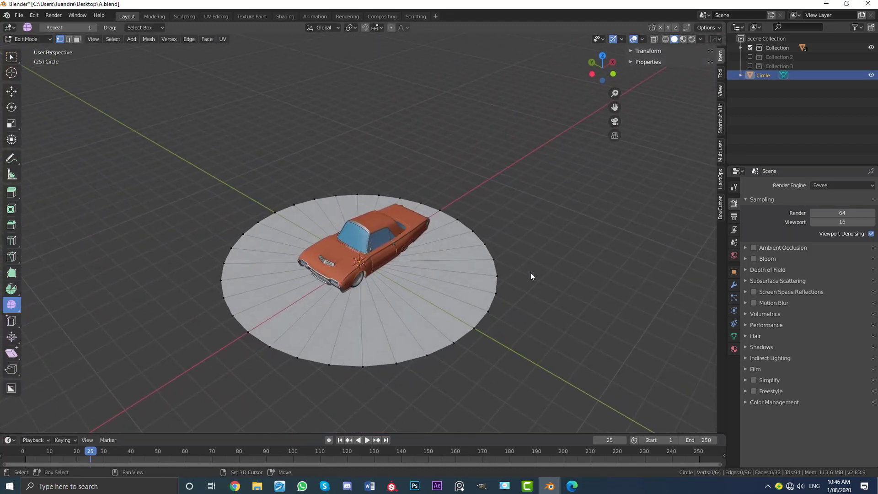
{"action": "left_click", "coordinate": [495, 269], "text": "alt"}
{"action": "middle_click_drag", "start_coordinate": [490, 267], "coordinate": [473, 320]}
{"action": "scroll", "coordinate": [473, 320], "scroll_direction": "down", "scroll_amount": 2}
{"action": "key", "text": "e"}
{"action": "key", "text": "s"}
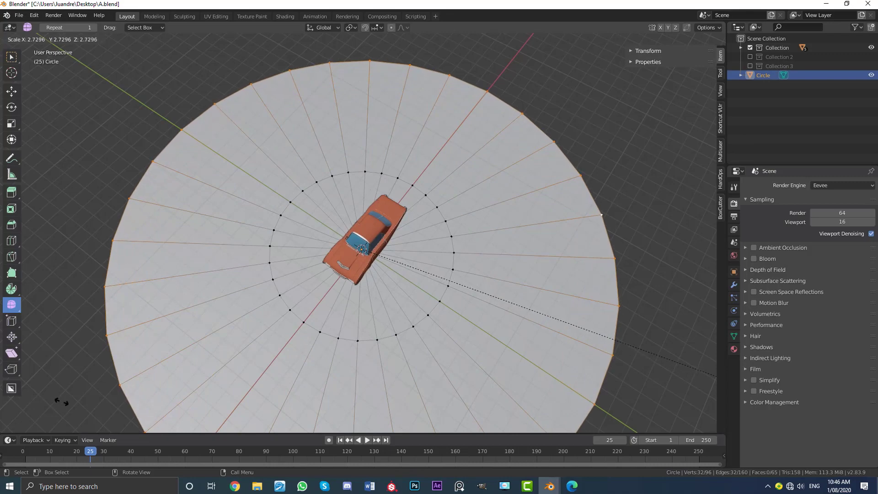
{"action": "left_click", "coordinate": [360, 230]}
- Extrude the outer edge loop and scale it to about 1.1 times, adding a narrow supporting ring
{"action": "scroll", "coordinate": [446, 190], "scroll_direction": "down", "scroll_amount": 5}
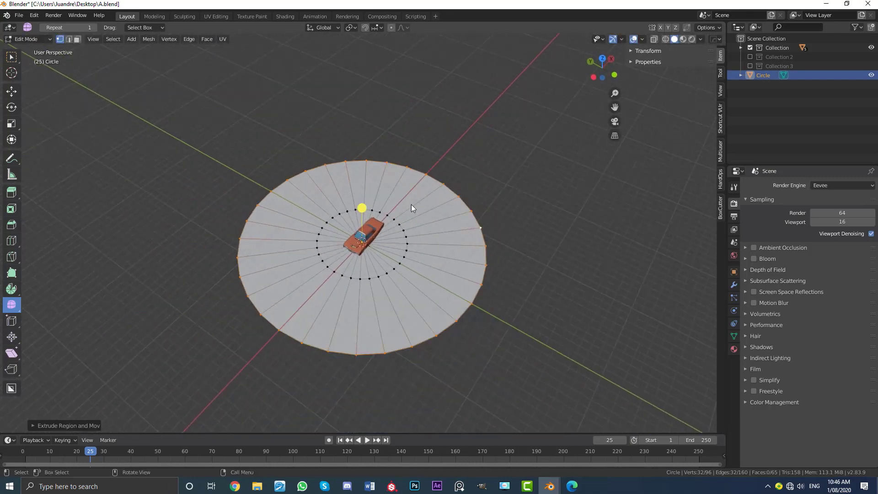
{"action": "key", "text": "e"}
{"action": "key", "text": "s"}
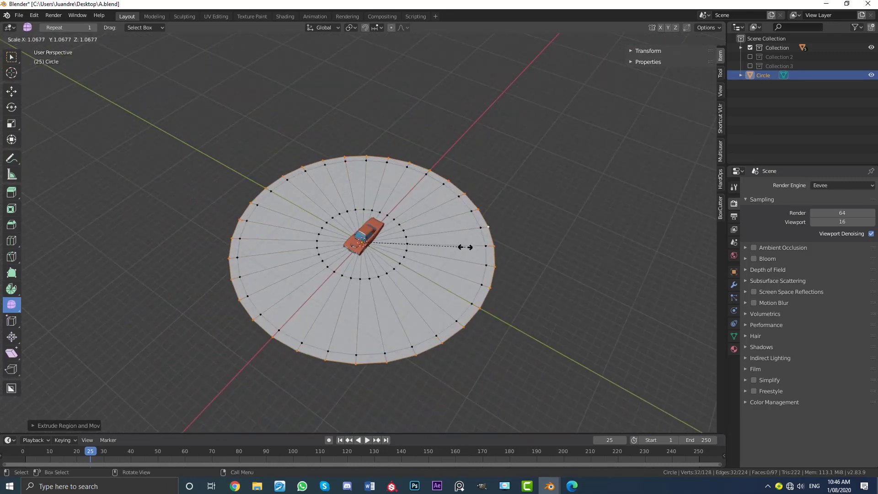
{"action": "left_click", "coordinate": [468, 250]}
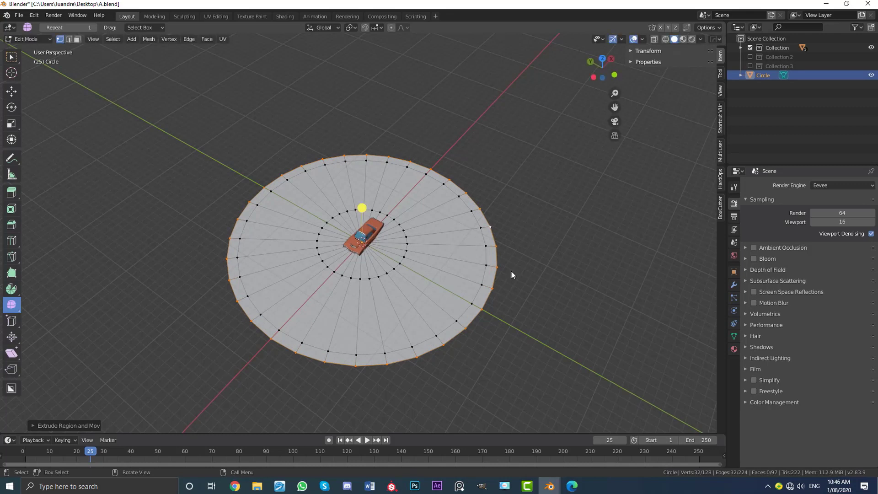
- Extrude the outer edge loop again and scale it to a little over twice its size for the backdrop wall
{"action": "scroll", "coordinate": [532, 281], "scroll_direction": "down", "scroll_amount": 3}
{"action": "key", "text": "e"}
{"action": "key", "text": "s"}
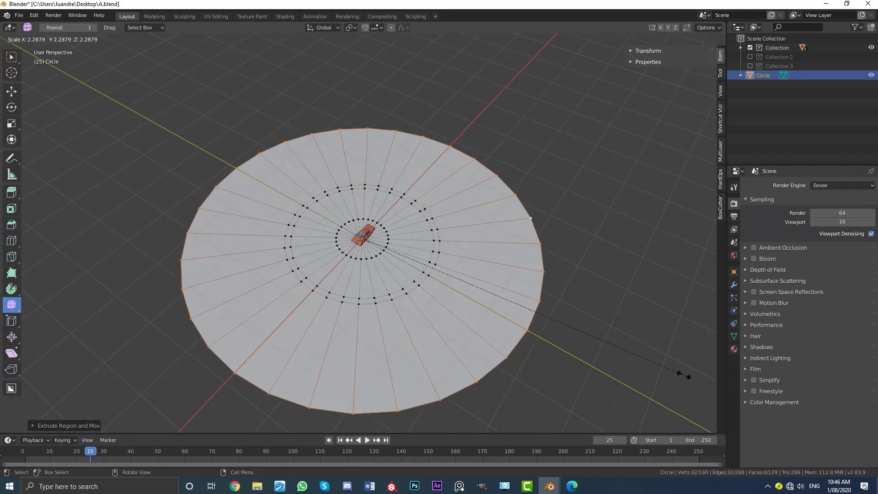
{"action": "left_click", "coordinate": [649, 359]}
- Raise the outer edge loop about 10.7 m along Z and lower it about 4 m to form a shallow bowl
{"action": "key", "text": "g"}
{"action": "key", "text": "z"}
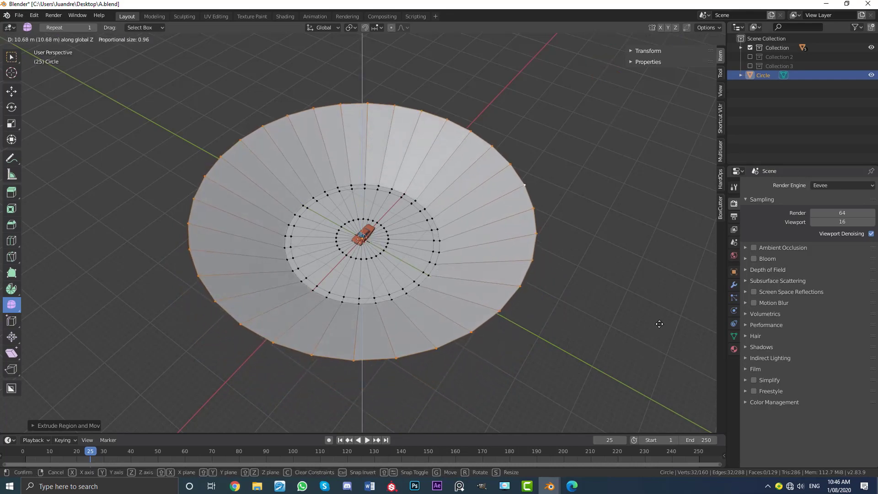
{"action": "left_click", "coordinate": [660, 322]}
{"action": "middle_click_drag", "start_coordinate": [659, 323], "coordinate": [556, 326]}
{"action": "scroll", "coordinate": [556, 326], "scroll_direction": "up", "scroll_amount": 2}
{"action": "key", "text": "g"}
{"action": "key", "text": "z"}
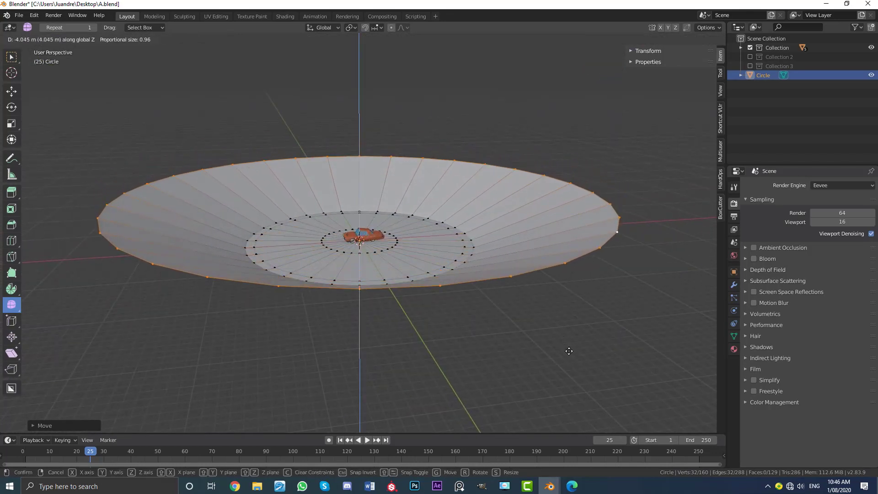
{"action": "left_click", "coordinate": [568, 352]}
{"action": "middle_click_drag", "start_coordinate": [554, 273], "coordinate": [522, 223]}
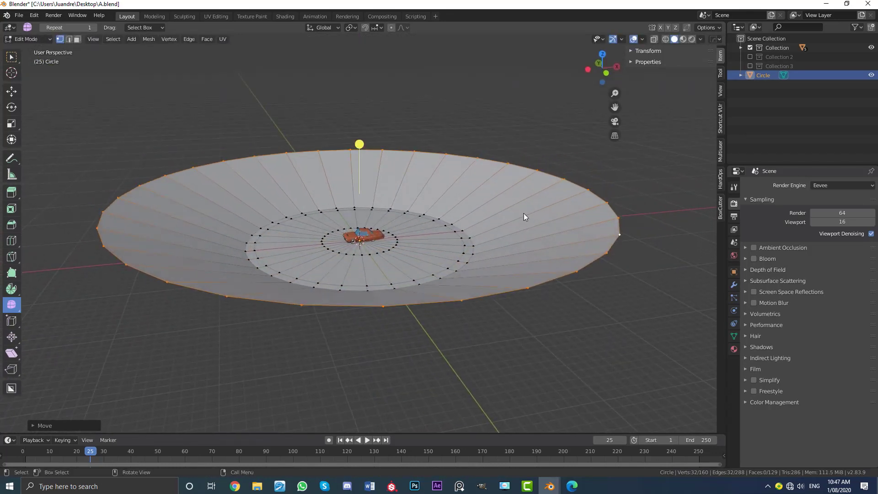
- Add a Subdivision Surface modifier to the bowl-shaped backdrop and apply Shade Smooth to it in Object Mode
{"action": "left_click", "coordinate": [735, 284]}
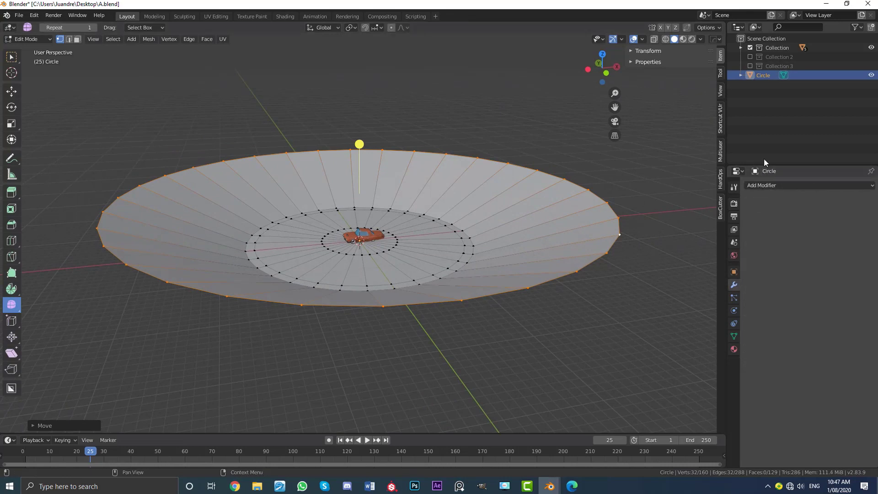
{"action": "left_click", "coordinate": [768, 188]}
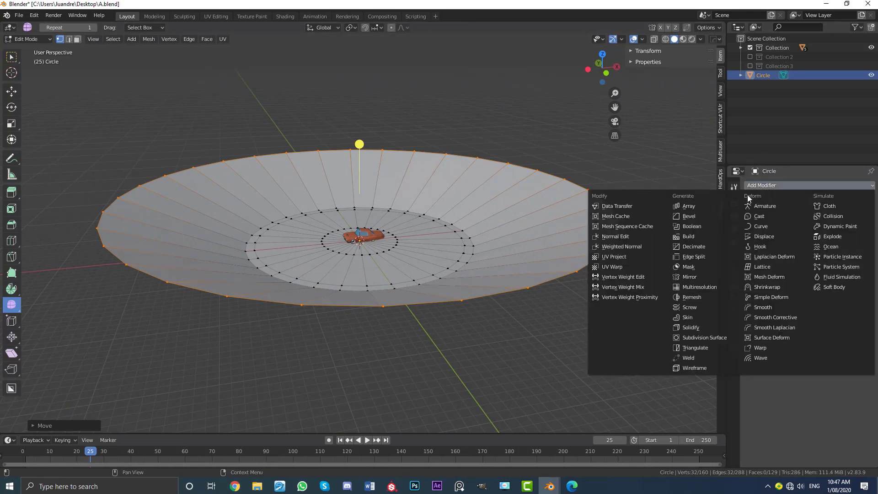
{"action": "left_click", "coordinate": [705, 337]}
{"action": "key", "text": "Tab"}
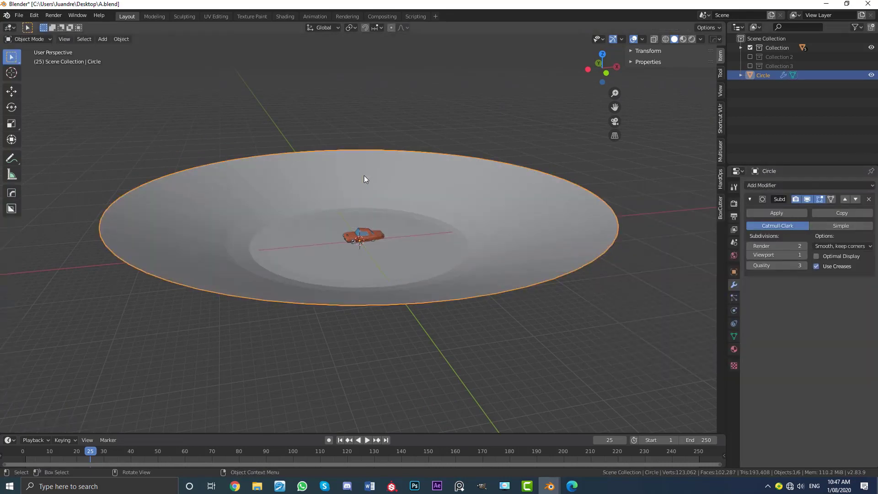
{"action": "left_click", "coordinate": [120, 39]}
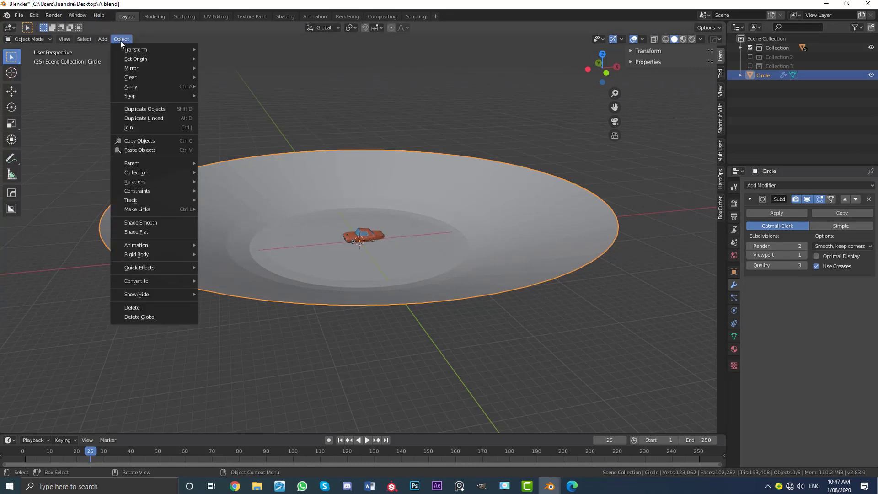
{"action": "left_click", "coordinate": [139, 224]}
{"action": "scroll", "coordinate": [515, 261], "scroll_direction": "up", "scroll_amount": 5}
{"action": "mouse_move", "coordinate": [484, 241]}
{"action": "middle_mouse_down"}
{"action": "mouse_move", "coordinate": [595, 242]}
{"action": "mouse_move", "coordinate": [466, 245]}
{"action": "mouse_move", "coordinate": [579, 240]}
{"action": "mouse_move", "coordinate": [491, 247]}
{"action": "middle_mouse_up"}
{"action": "scroll", "coordinate": [491, 247], "scroll_direction": "down", "scroll_amount": 3}
{"action": "key", "text": "s"}
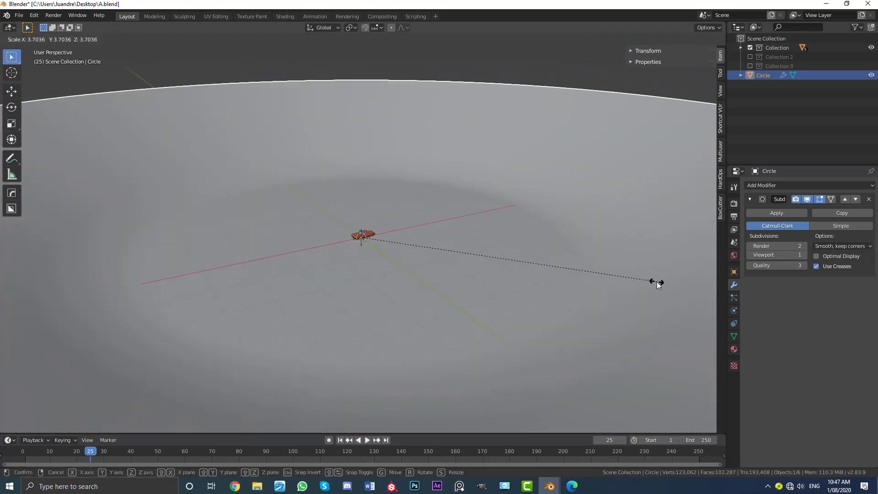
{"action": "right_click", "coordinate": [657, 281]}
{"action": "scroll", "coordinate": [382, 257], "scroll_direction": "up", "scroll_amount": 7}
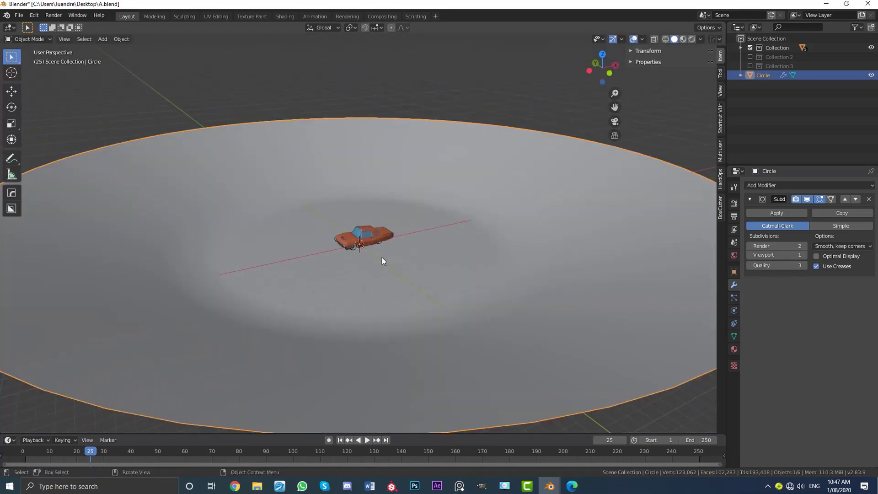
{"action": "scroll", "coordinate": [369, 279], "scroll_direction": "up", "scroll_amount": 1}
{"action": "scroll", "coordinate": [390, 292], "scroll_direction": "down", "scroll_amount": 4}
{"action": "middle_click_drag", "start_coordinate": [390, 292], "coordinate": [375, 284]}
{"action": "scroll", "coordinate": [359, 253], "scroll_direction": "up", "scroll_amount": 2}
{"action": "scroll", "coordinate": [346, 253], "scroll_direction": "down", "scroll_amount": 3}
{"action": "key", "text": "s"}
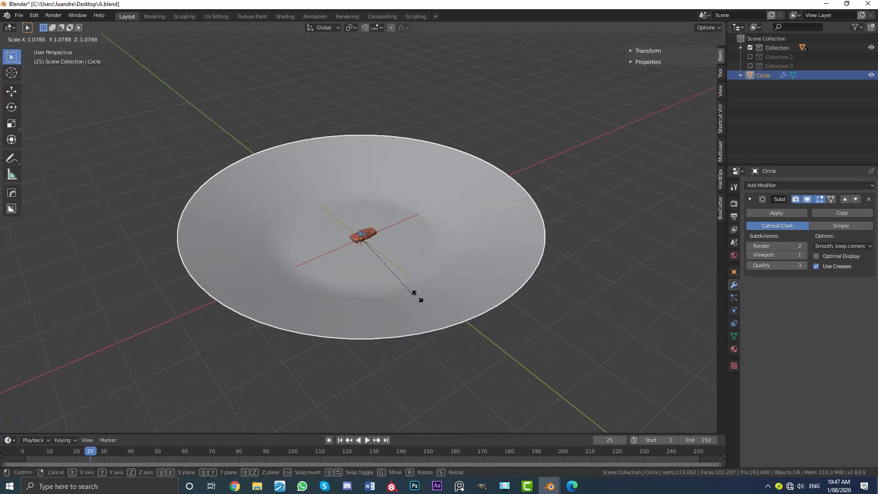
{"action": "left_click", "coordinate": [424, 297]}
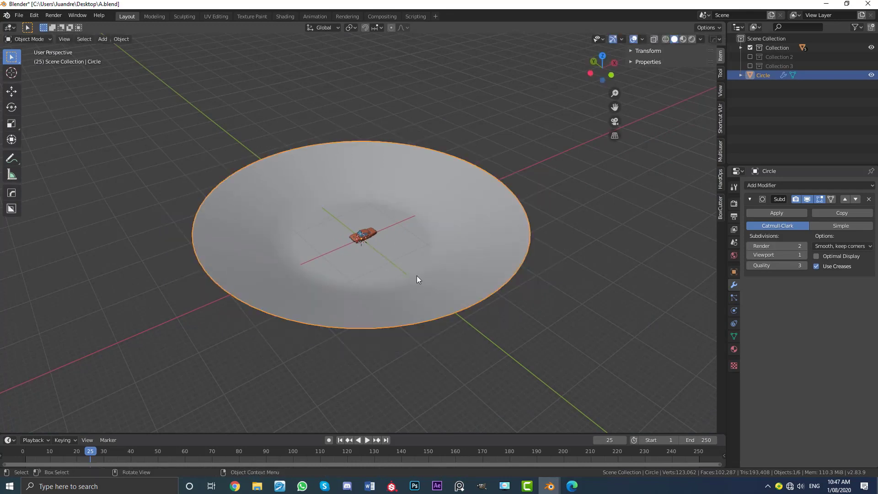
{"action": "middle_click_drag", "start_coordinate": [416, 279], "coordinate": [422, 290]}
{"action": "key", "text": "r"}
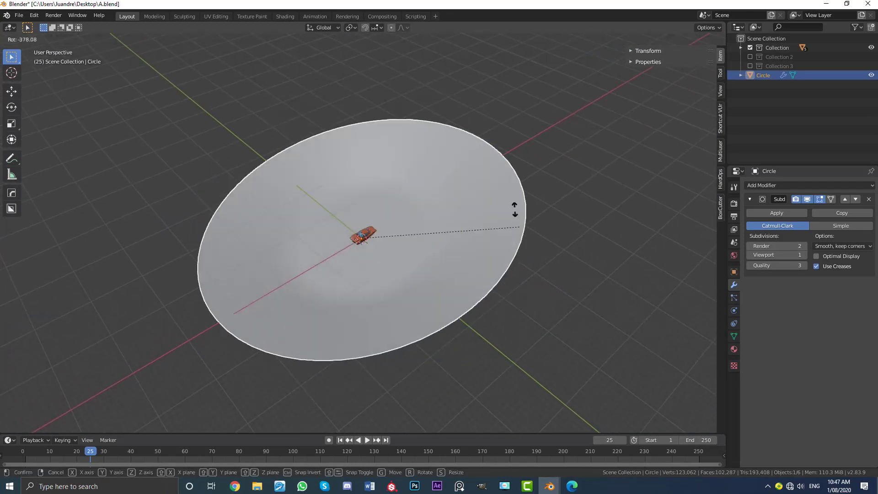
{"action": "key", "text": "Escape"}
{"action": "scroll", "coordinate": [414, 262], "scroll_direction": "up", "scroll_amount": 3}
{"action": "middle_click_drag", "start_coordinate": [378, 262], "coordinate": [394, 251]}
{"action": "scroll", "coordinate": [394, 251], "scroll_direction": "up", "scroll_amount": 4}
{"action": "mouse_move", "coordinate": [334, 246]}
{"action": "middle_mouse_down"}
{"action": "mouse_move", "coordinate": [311, 251]}
{"action": "mouse_move", "coordinate": [329, 260]}
{"action": "middle_mouse_up"}
{"action": "scroll", "coordinate": [432, 260], "scroll_direction": "up", "scroll_amount": 3}
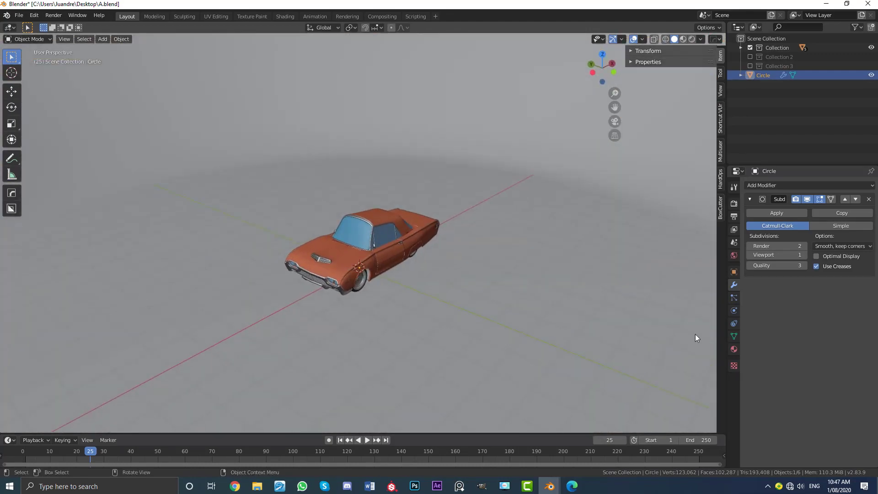
- Enable Screen Space Reflections in the Eevee render settings and turn on its Refraction option
{"action": "left_click", "coordinate": [734, 204]}
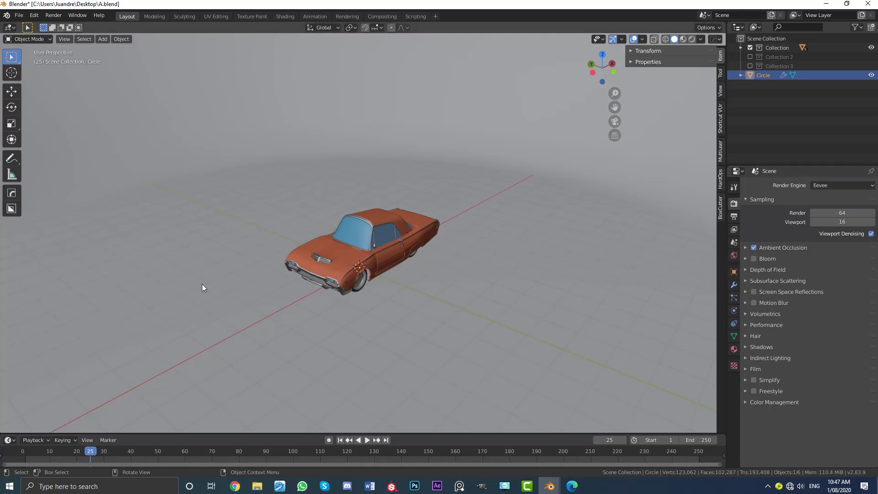
{"action": "scroll", "coordinate": [421, 299], "scroll_direction": "up", "scroll_amount": 3}
{"action": "middle_click_drag", "start_coordinate": [419, 311], "coordinate": [440, 283]}
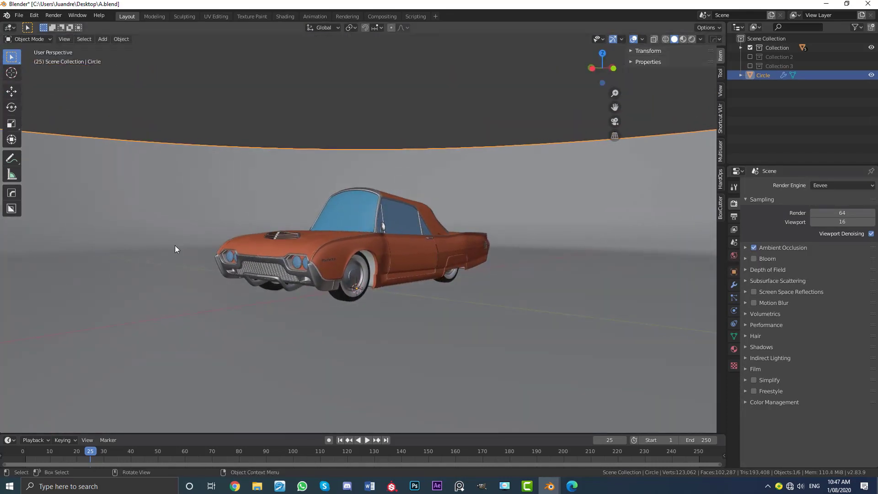
{"action": "left_click", "coordinate": [753, 292]}
{"action": "left_click", "coordinate": [746, 293]}
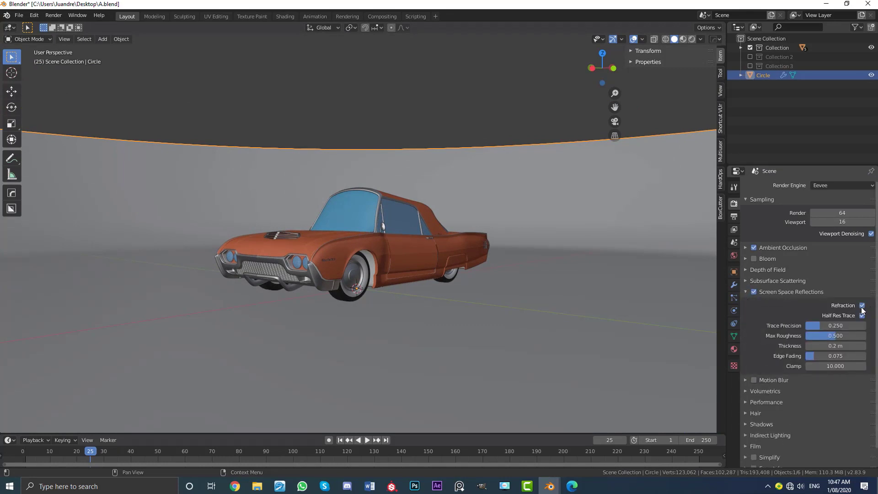
{"action": "middle_click_drag", "start_coordinate": [482, 305], "coordinate": [352, 255]}
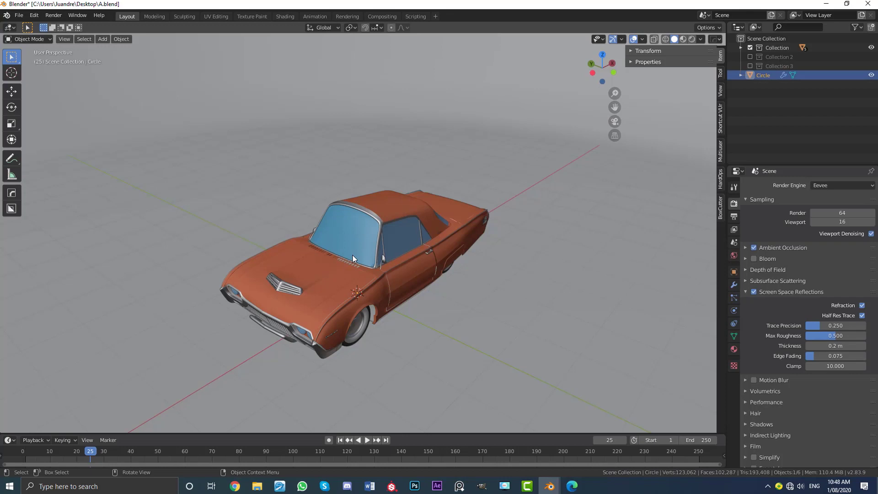
{"action": "middle_click_drag", "start_coordinate": [332, 236], "coordinate": [381, 235]}
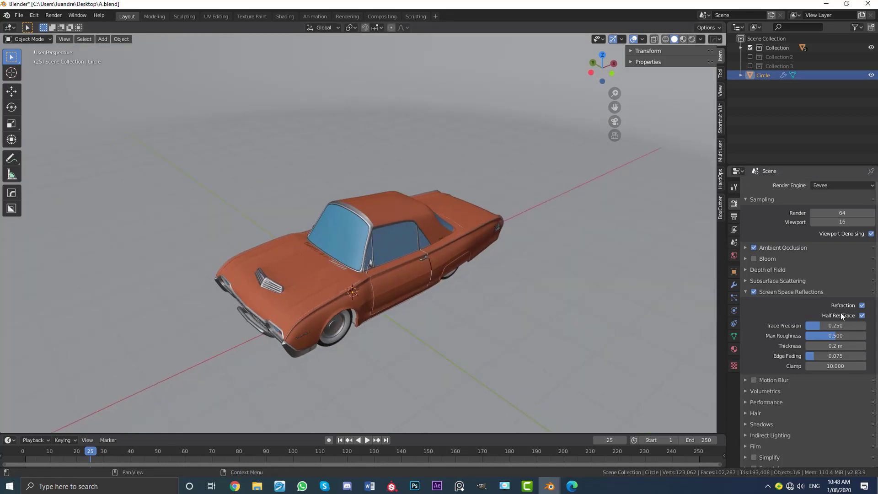
{"action": "middle_click_drag", "start_coordinate": [416, 259], "coordinate": [447, 256]}
- Add an area light to the scene and raise it along Z until it hangs well above the car
{"action": "scroll", "coordinate": [435, 259], "scroll_direction": "down", "scroll_amount": 3}
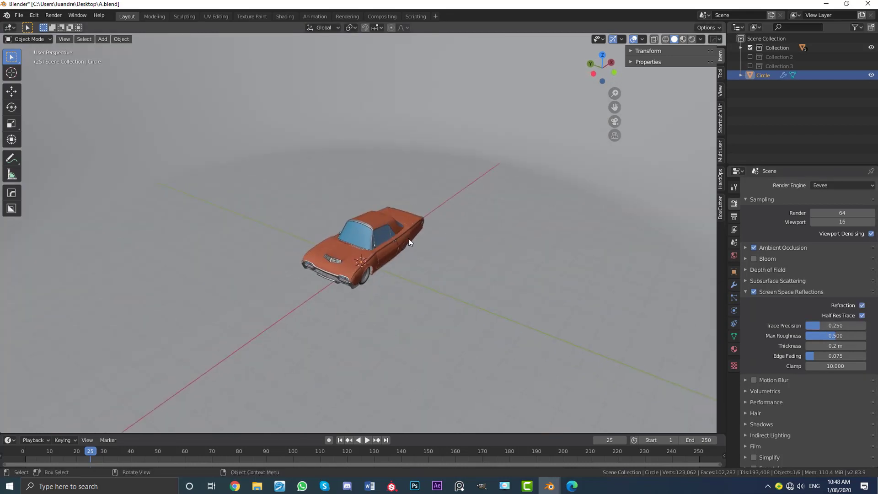
{"action": "key", "text": "shift+a"}
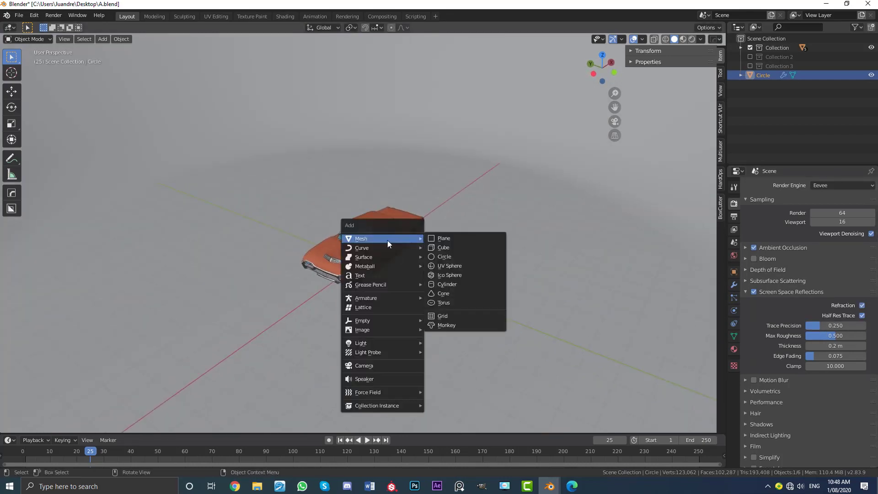
{"action": "mouse_move", "coordinate": [400, 342]}
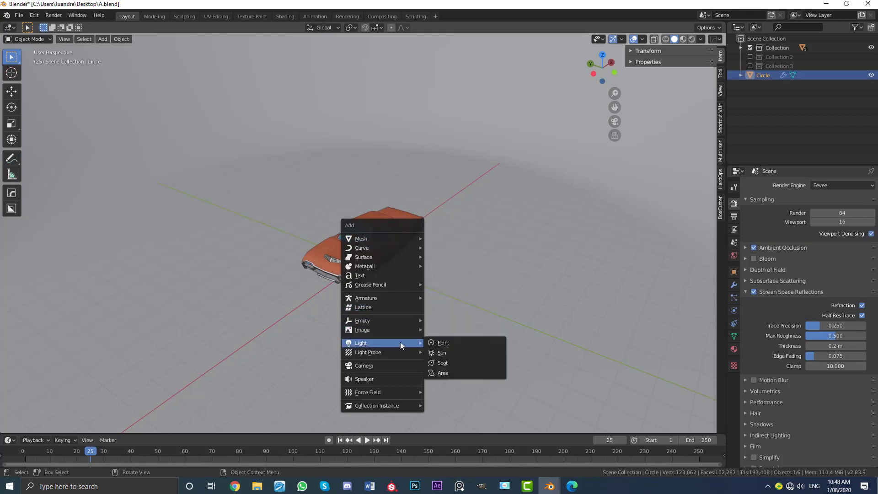
{"action": "left_click", "coordinate": [452, 374]}
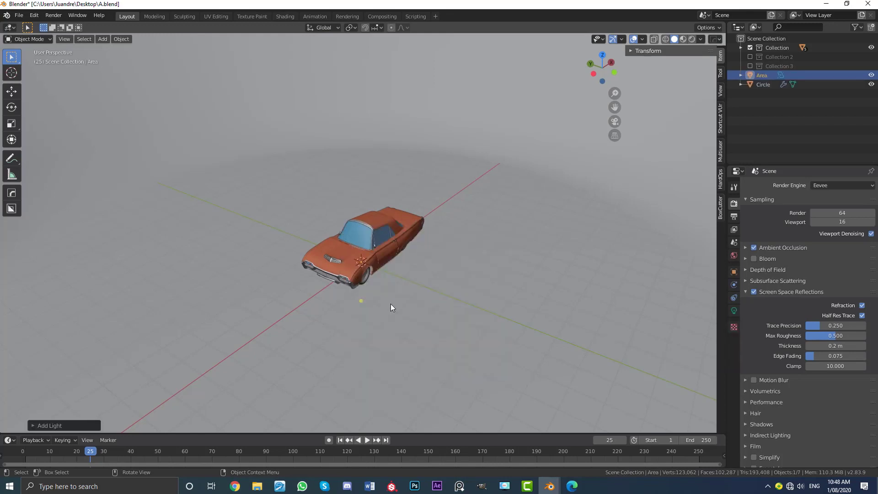
{"action": "key", "text": "g"}
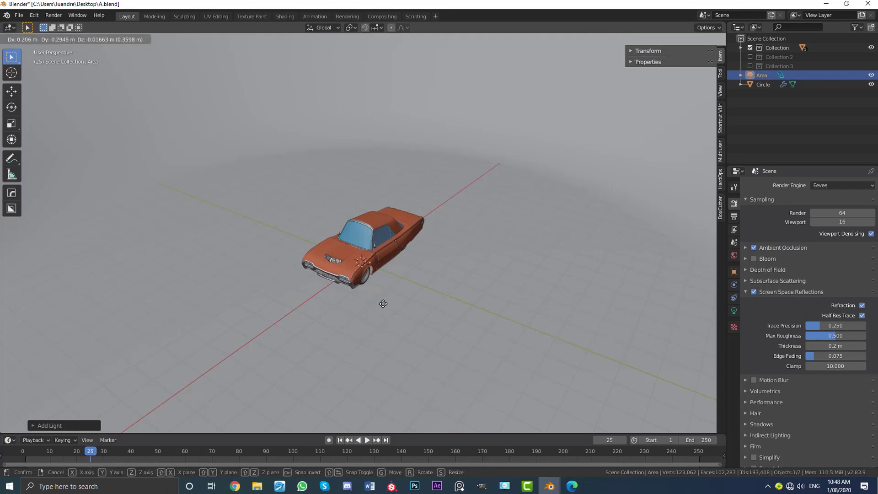
{"action": "key", "text": "z"}
{"action": "left_click", "coordinate": [405, 180]}
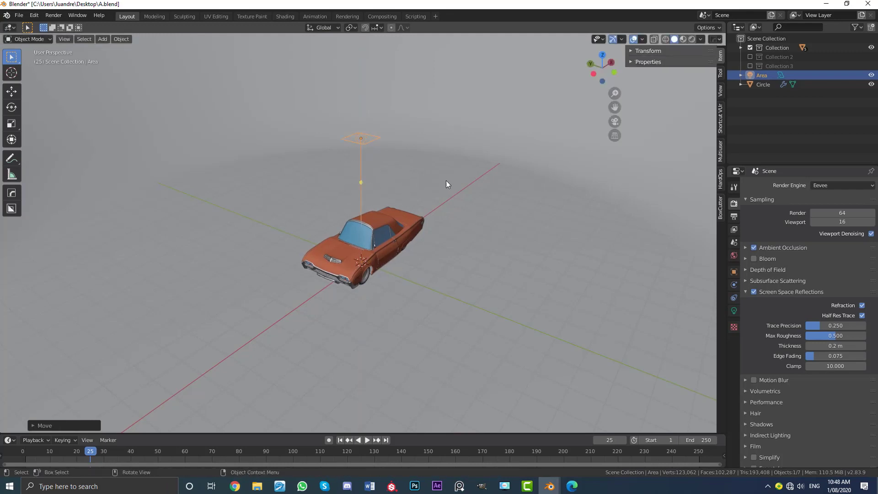
- Scale the area light about 7.4 times along X to form a long strip above the car
{"action": "middle_click_drag", "start_coordinate": [463, 187], "coordinate": [450, 213]}
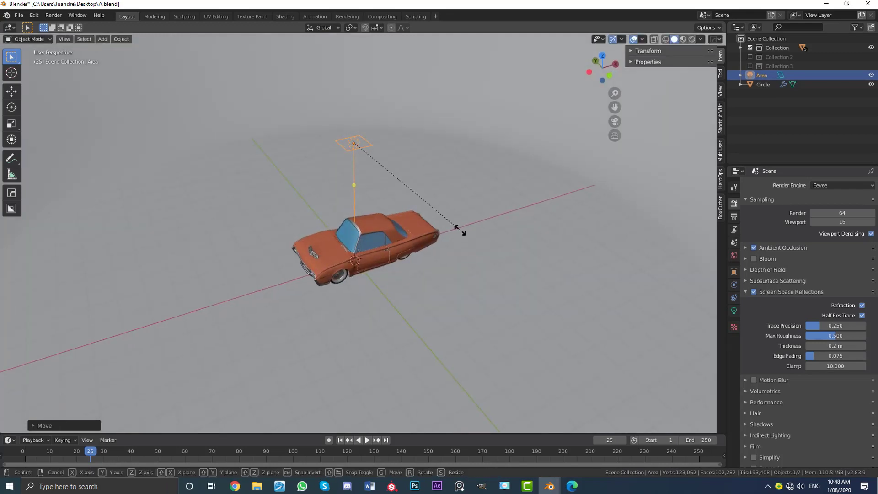
{"action": "key", "text": "s"}
{"action": "key", "text": "x"}
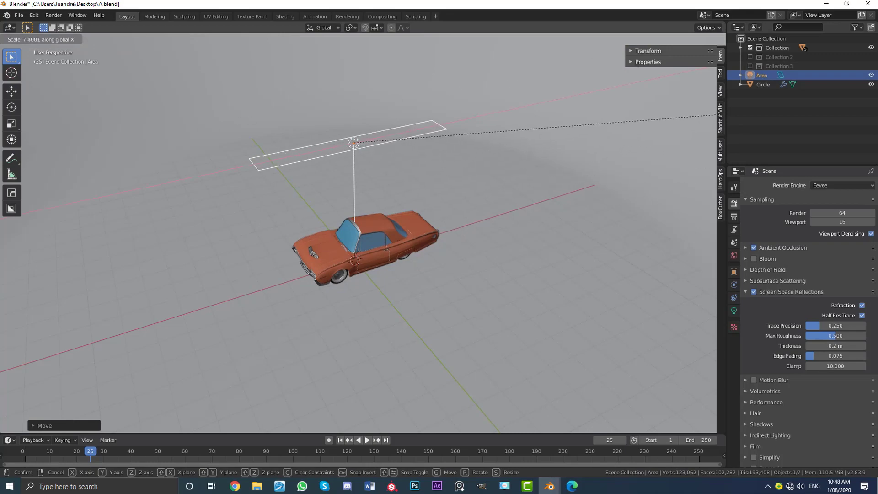
{"action": "left_click", "coordinate": [641, 73]}
{"action": "middle_click_drag", "start_coordinate": [289, 193], "coordinate": [383, 232]}
{"action": "key", "text": "s"}
{"action": "key", "text": "y"}
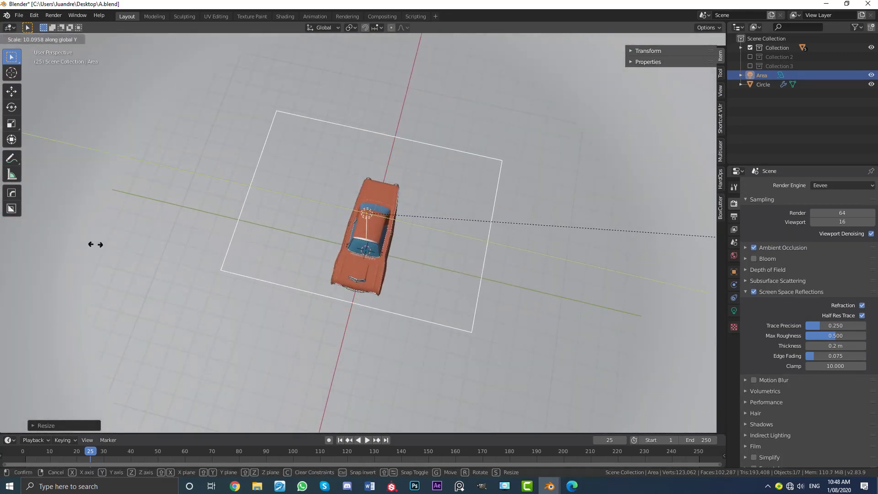
{"action": "right_click", "coordinate": [37, 228]}
- Lengthen the strip-shaped area light along X by a further factor of about 1.3
{"action": "middle_click_drag", "start_coordinate": [334, 233], "coordinate": [197, 127]}
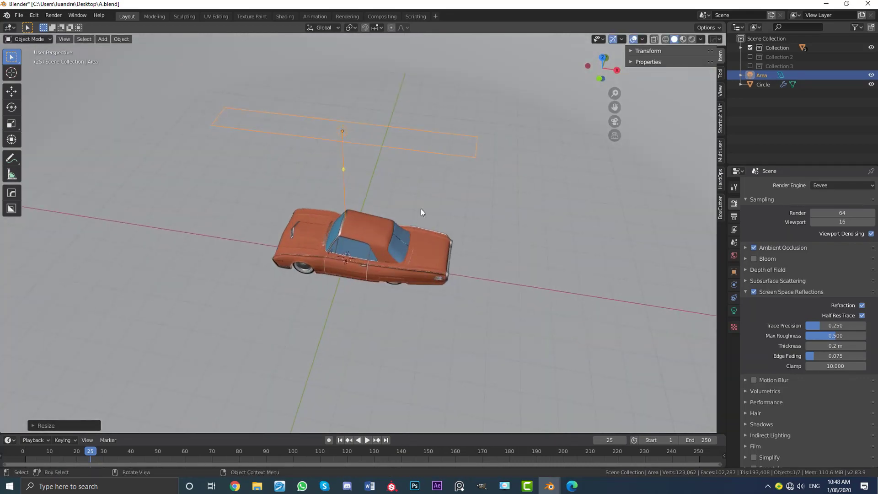
{"action": "key", "text": "s"}
{"action": "key", "text": "x"}
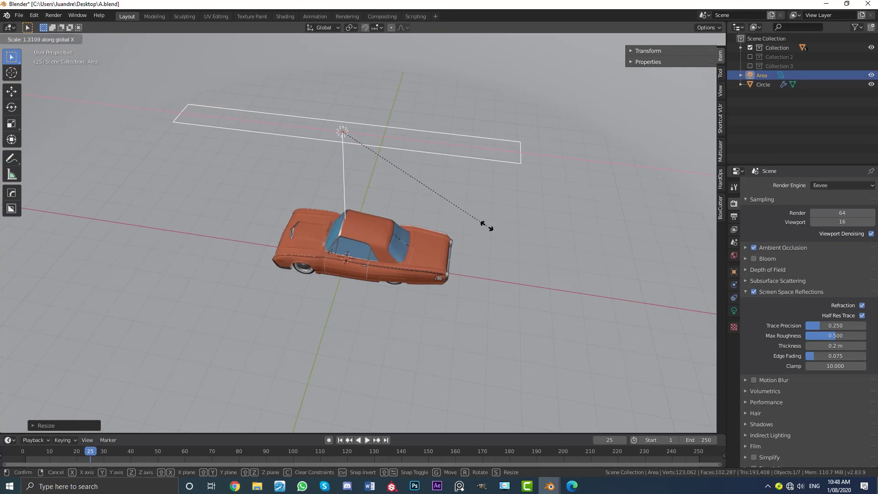
{"action": "left_click", "coordinate": [490, 225]}
- Check the strip light's placement over the car from several sides and open its light data settings
{"action": "middle_click_drag", "start_coordinate": [368, 236], "coordinate": [441, 236]}
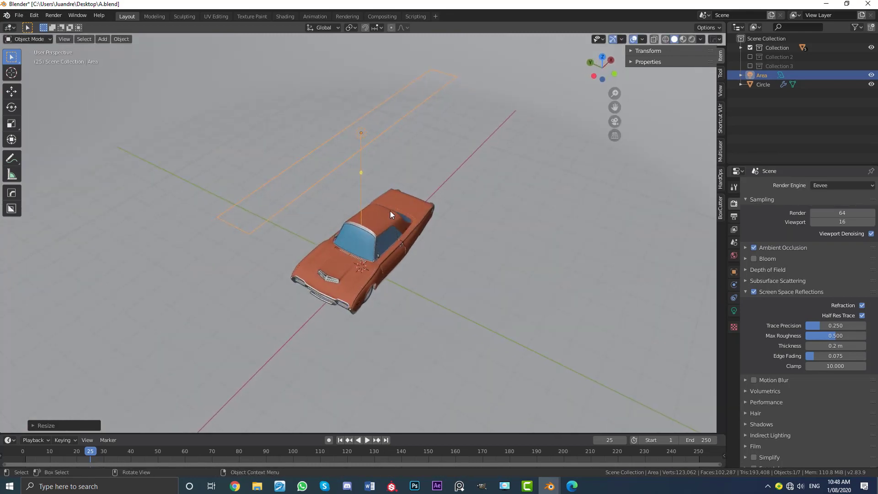
{"action": "middle_click_drag", "start_coordinate": [363, 211], "coordinate": [318, 188]}
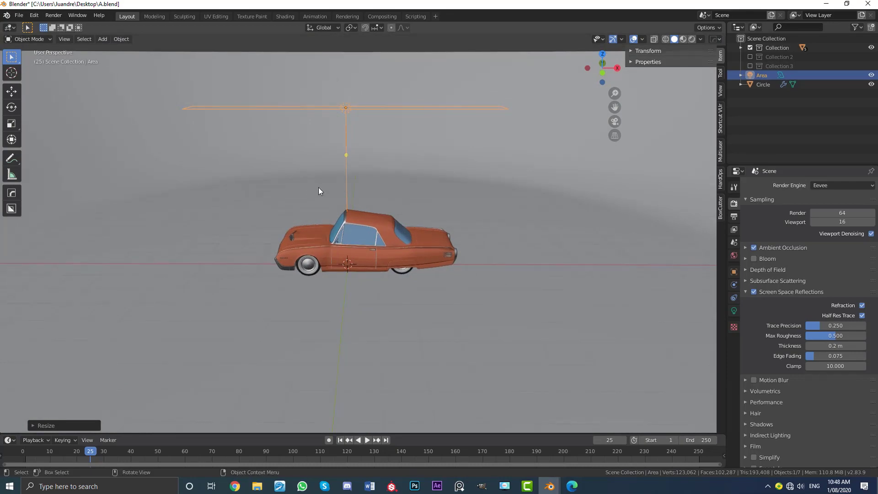
{"action": "middle_click_drag", "start_coordinate": [318, 191], "coordinate": [322, 170]}
{"action": "middle_click_drag", "start_coordinate": [343, 93], "coordinate": [341, 141]}
{"action": "scroll", "coordinate": [538, 166], "scroll_direction": "up", "scroll_amount": 2}
{"action": "middle_click_drag", "start_coordinate": [309, 226], "coordinate": [443, 179]}
{"action": "left_click", "coordinate": [735, 311]}
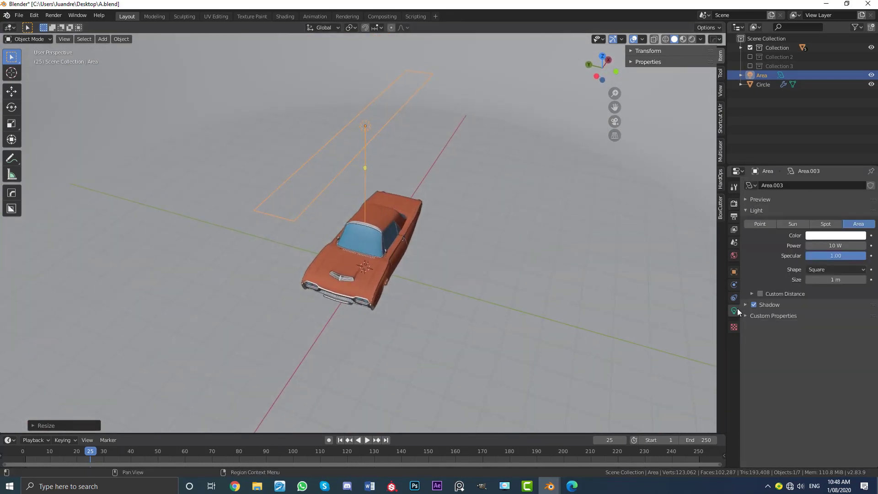
- Set the overhead area light's power to 62.2 W
{"action": "middle_click_drag", "start_coordinate": [471, 228], "coordinate": [441, 236]}
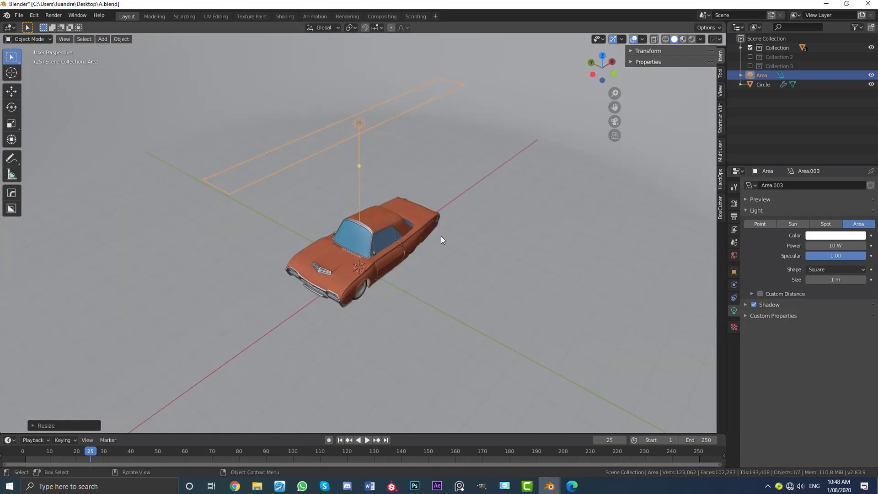
{"action": "scroll", "coordinate": [441, 236], "scroll_direction": "down", "scroll_amount": 4}
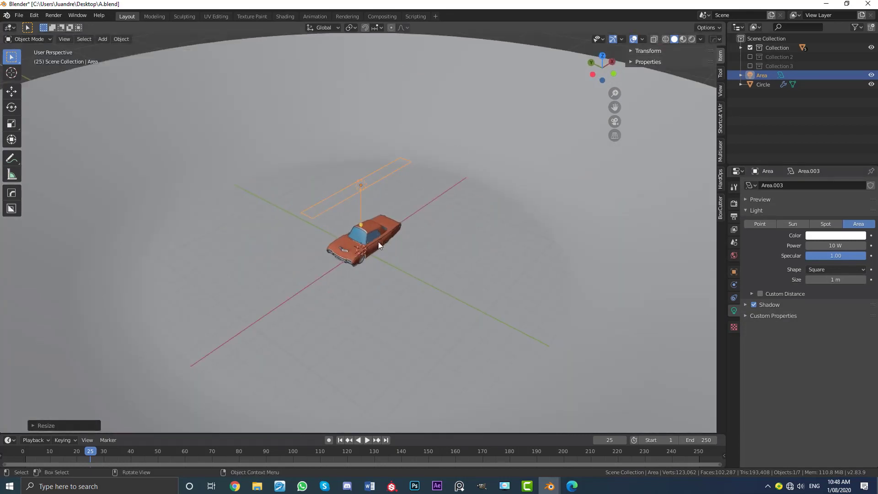
{"action": "scroll", "coordinate": [383, 249], "scroll_direction": "up", "scroll_amount": 2}
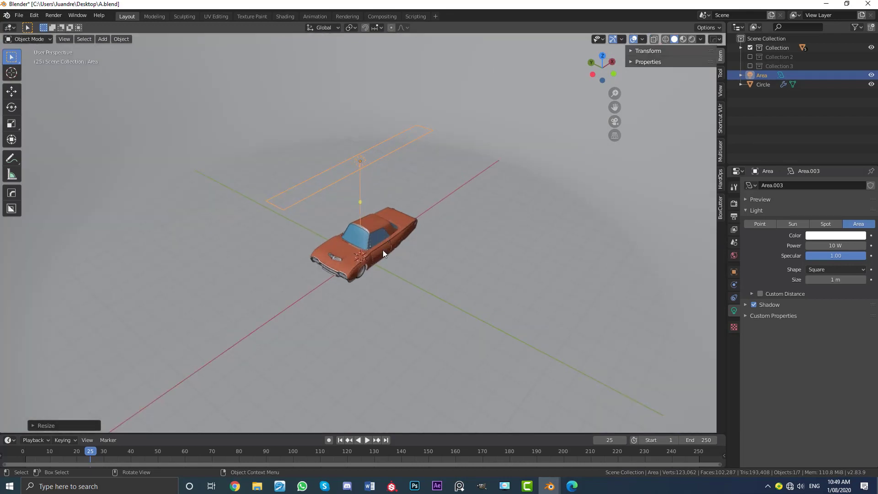
{"action": "scroll", "coordinate": [383, 254], "scroll_direction": "up", "scroll_amount": 3}
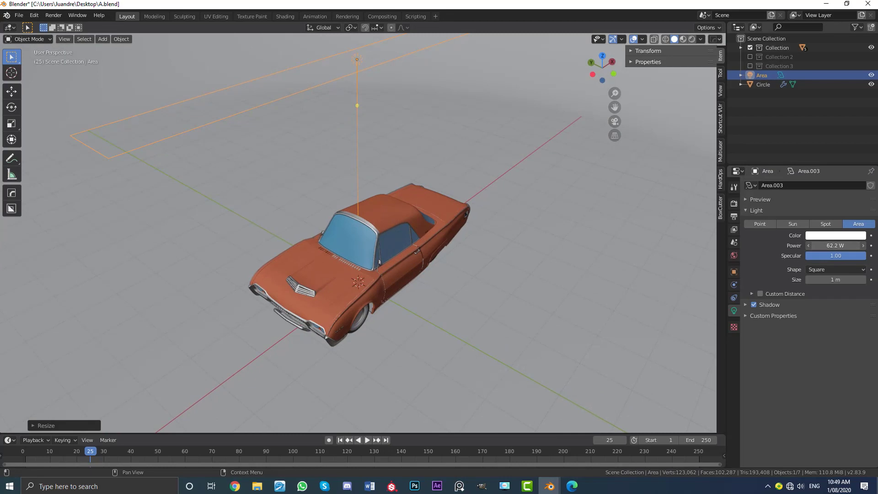
{"action": "scroll", "coordinate": [425, 211], "scroll_direction": "down", "scroll_amount": 5}
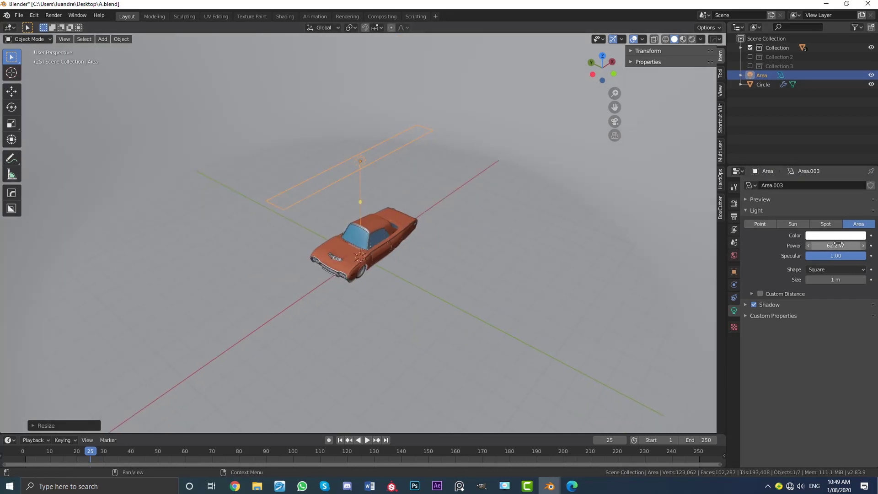
- Switch the viewport to Rendered shading and set the overhead area light's power to 200 W
{"action": "scroll", "coordinate": [448, 202], "scroll_direction": "up", "scroll_amount": 3}
{"action": "key", "text": "z"}
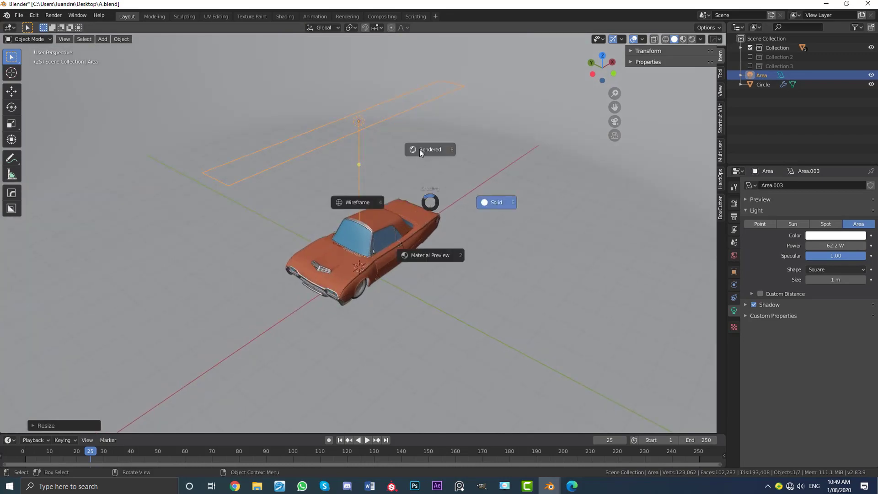
{"action": "left_click", "coordinate": [425, 148]}
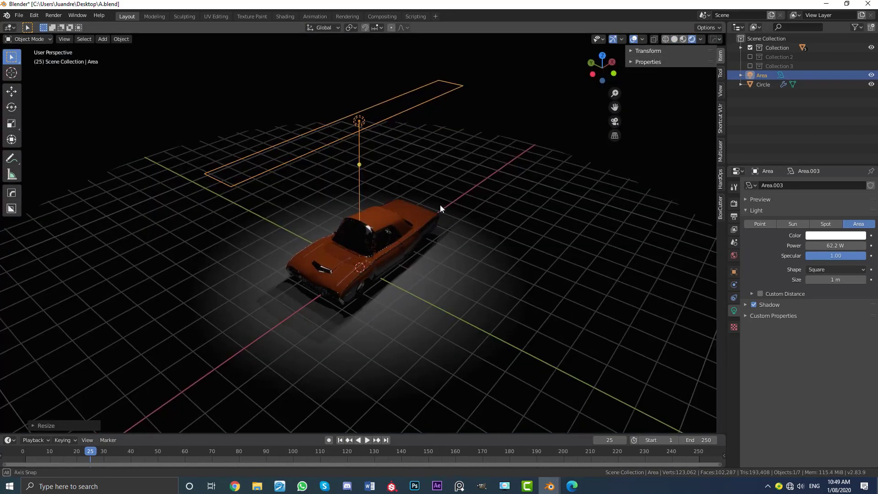
{"action": "scroll", "coordinate": [441, 208], "scroll_direction": "up", "scroll_amount": 2}
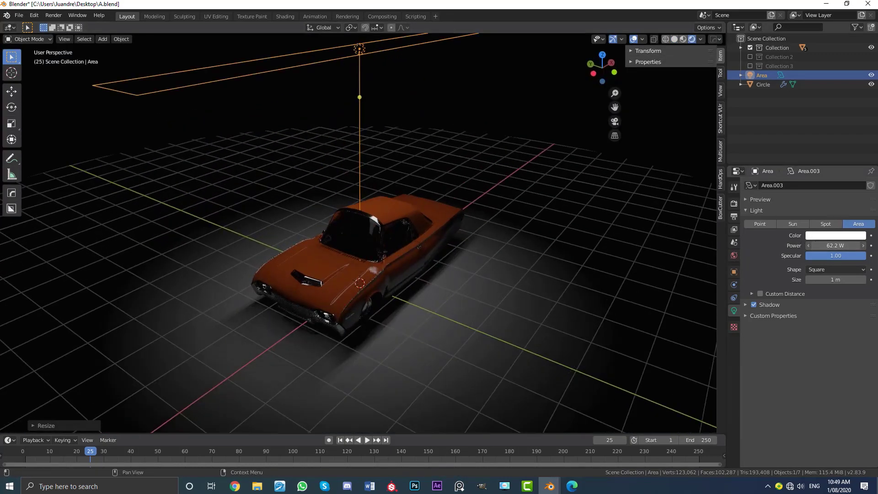
{"action": "mouse_move", "coordinate": [836, 246]}
{"action": "left_mouse_down"}
{"action": "mouse_move", "coordinate": [872, 246]}
{"action": "mouse_move", "coordinate": [841, 246]}
{"action": "left_mouse_up"}
{"action": "left_click", "coordinate": [843, 245]}
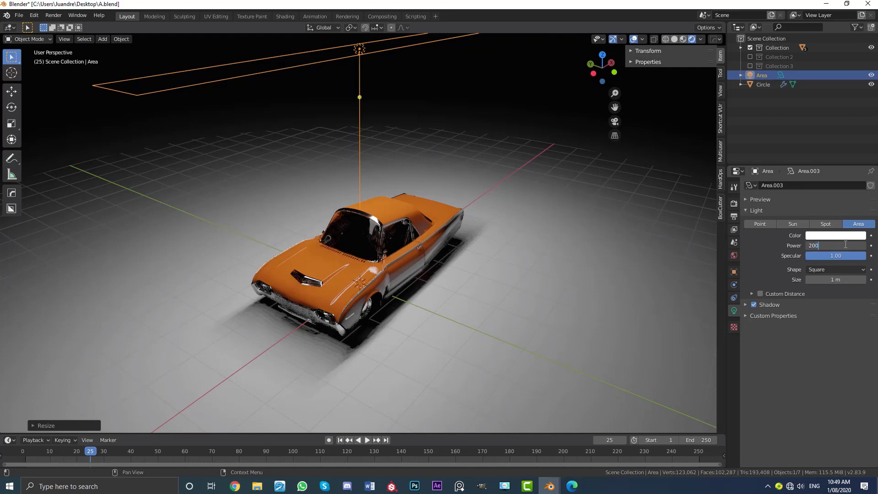
{"action": "key", "text": "Return"}
- Duplicate the overhead area light and move the copy along Y to one side of the car
{"action": "middle_click_drag", "start_coordinate": [184, 168], "coordinate": [408, 199]}
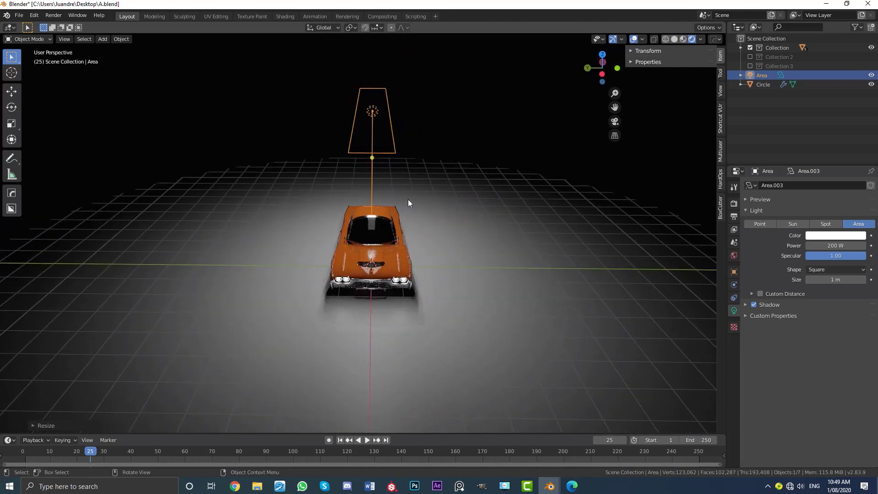
{"action": "key", "text": "shift+d"}
{"action": "key", "text": "y"}
{"action": "left_click", "coordinate": [515, 214]}
- Return the viewport to Solid shading and rotate the side light about 37 degrees around X to aim it at the car
{"action": "key", "text": "z"}
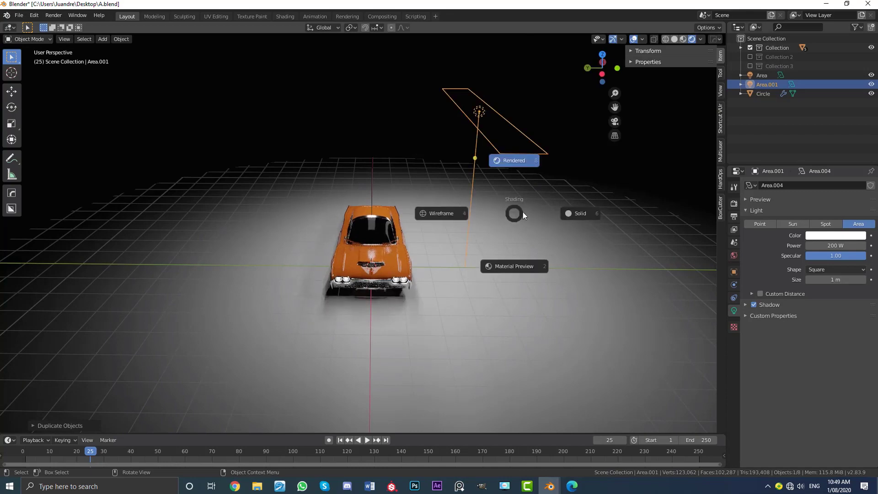
{"action": "left_click", "coordinate": [580, 213]}
{"action": "middle_click_drag", "start_coordinate": [540, 248], "coordinate": [525, 248]}
{"action": "key", "text": "r"}
{"action": "key", "text": "y"}
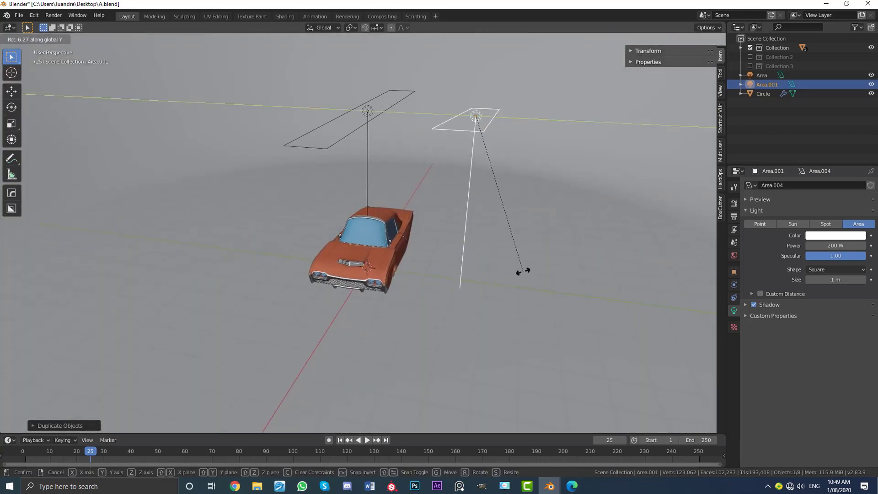
{"action": "key", "text": "x"}
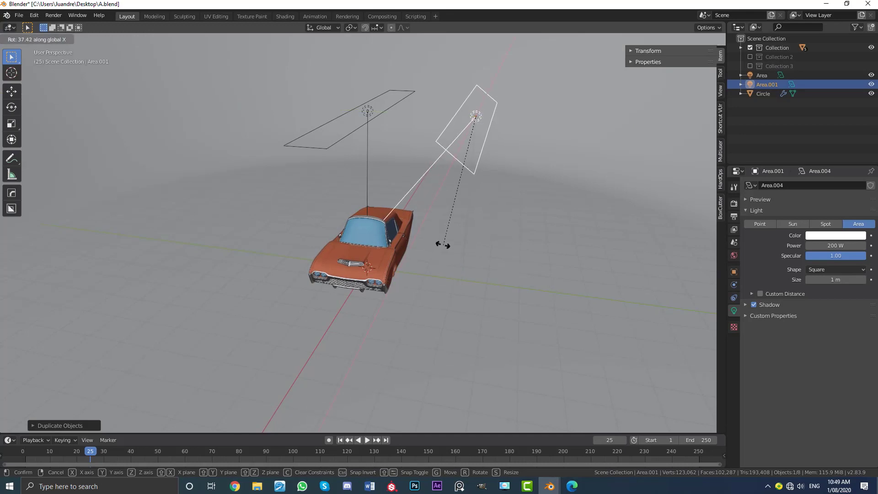
{"action": "left_click", "coordinate": [442, 229]}
- Duplicate the overhead area light again and move the copy along Y to the opposite side of the car
{"action": "middle_click_drag", "start_coordinate": [442, 228], "coordinate": [413, 169]}
{"action": "key", "text": "shift+d"}
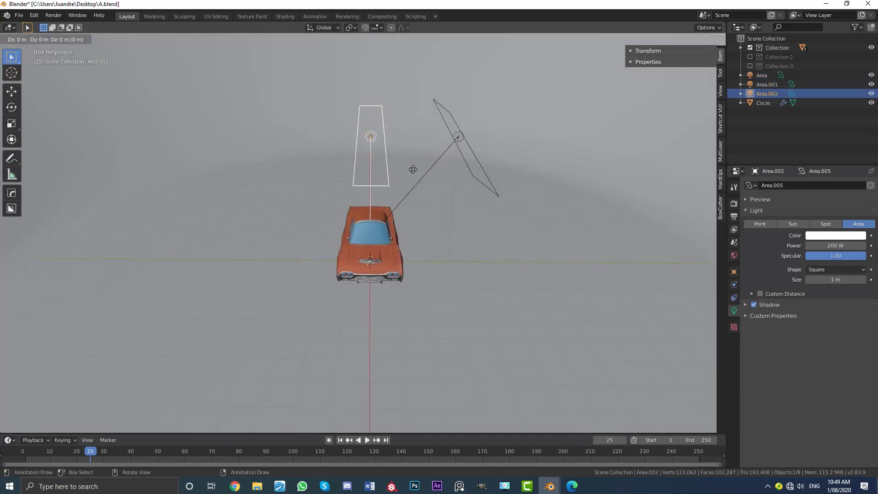
{"action": "left_click", "coordinate": [315, 178]}
{"action": "middle_click_drag", "start_coordinate": [486, 241], "coordinate": [332, 46]}
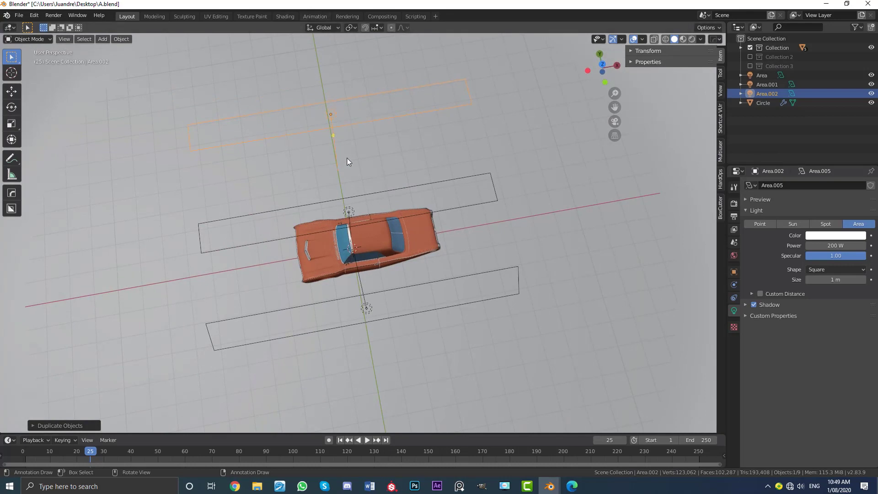
{"action": "left_click", "coordinate": [384, 242]}
{"action": "key", "text": "r"}
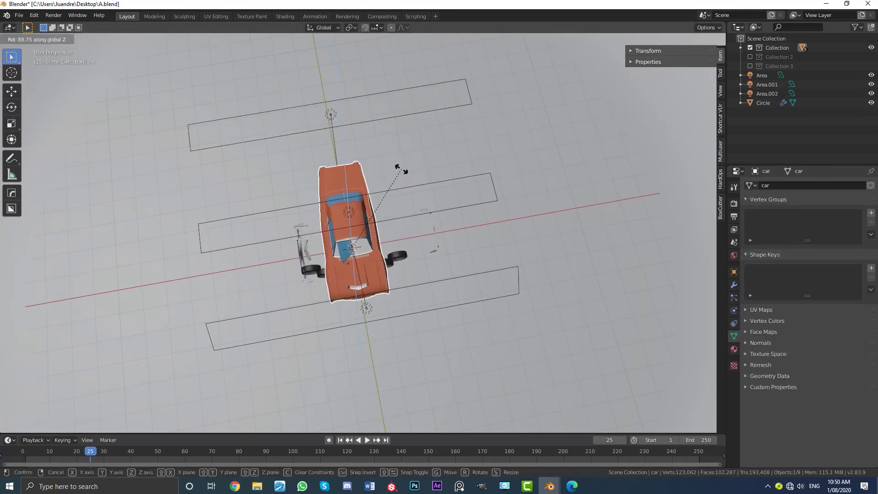
{"action": "left_click", "coordinate": [473, 286]}
- Select the second side area light and rotate it around X so that it aims at the car
{"action": "middle_click_drag", "start_coordinate": [473, 286], "coordinate": [303, 175]}
{"action": "left_click", "coordinate": [279, 160]}
{"action": "middle_click_drag", "start_coordinate": [325, 240], "coordinate": [397, 275]}
{"action": "key", "text": "r"}
{"action": "key", "text": "x"}
{"action": "left_click", "coordinate": [503, 204]}
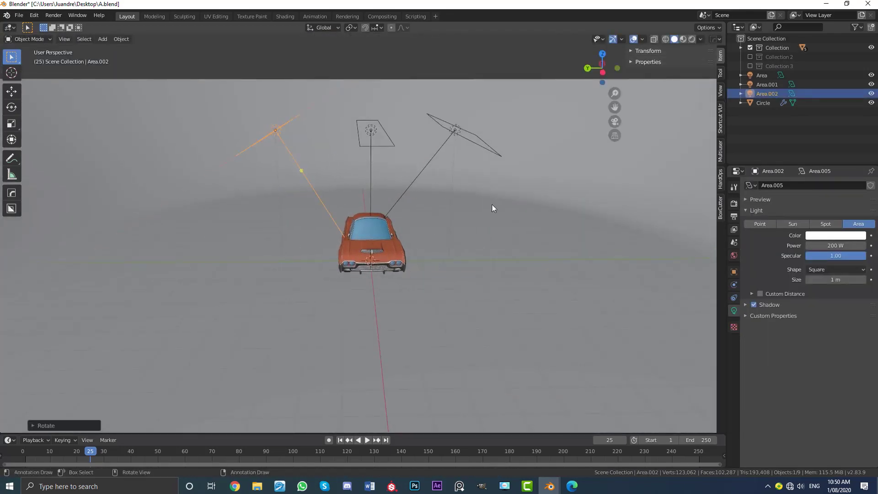
- Switch the viewport to Rendered shading with the car and all three area lights in view
{"action": "middle_click_drag", "start_coordinate": [504, 205], "coordinate": [367, 95]}
{"action": "scroll", "coordinate": [421, 219], "scroll_direction": "down", "scroll_amount": 2}
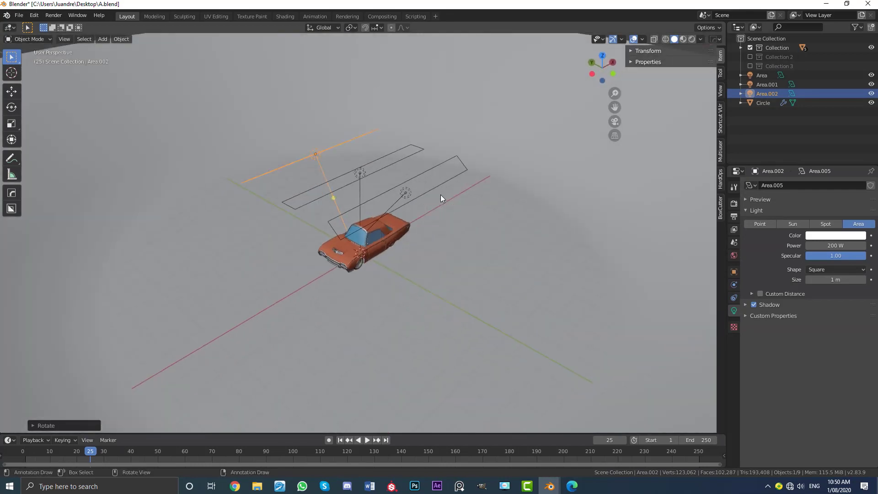
{"action": "key", "text": "z"}
{"action": "left_click", "coordinate": [424, 132]}
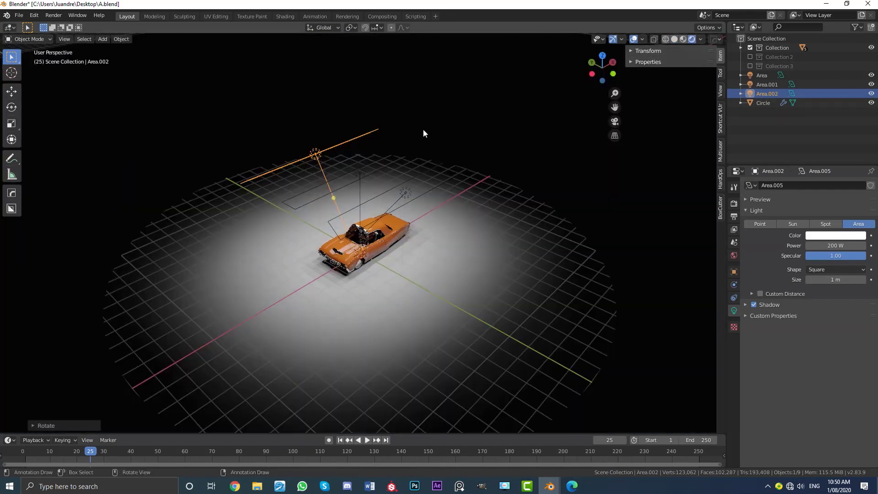
- Examine the area lights' reflections on the car's bodywork and windshield up close and from farther away
{"action": "scroll", "coordinate": [404, 295], "scroll_direction": "up", "scroll_amount": 5}
{"action": "middle_click_drag", "start_coordinate": [390, 285], "coordinate": [404, 268]}
{"action": "scroll", "coordinate": [430, 277], "scroll_direction": "up", "scroll_amount": 3}
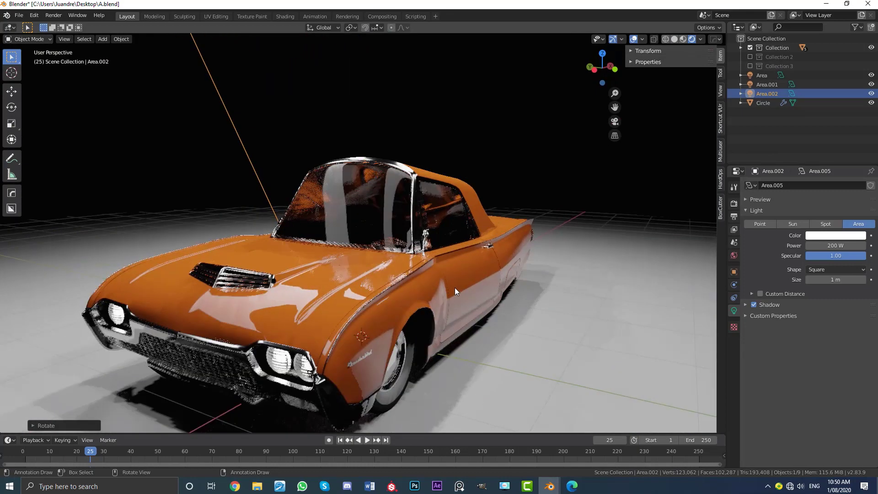
{"action": "middle_click_drag", "start_coordinate": [455, 288], "coordinate": [366, 271]}
{"action": "scroll", "coordinate": [430, 294], "scroll_direction": "down", "scroll_amount": 2}
{"action": "middle_click_drag", "start_coordinate": [464, 236], "coordinate": [506, 105]}
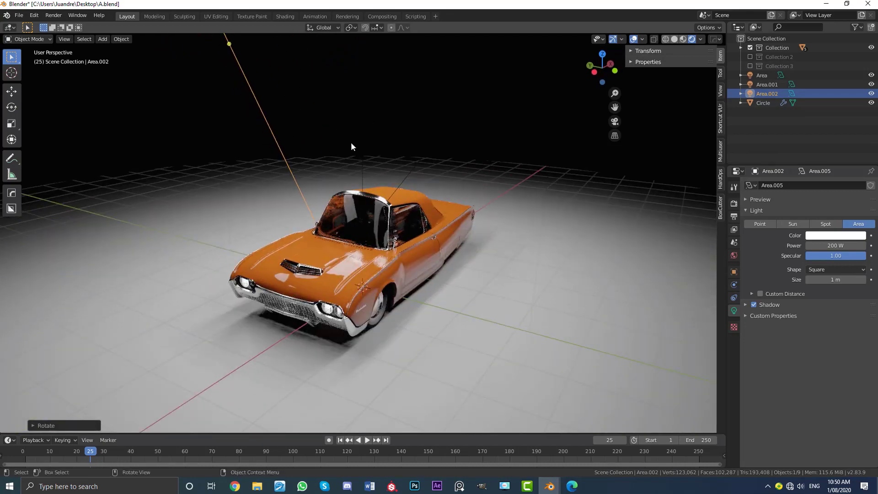
{"action": "scroll", "coordinate": [359, 151], "scroll_direction": "down", "scroll_amount": 1}
{"action": "middle_click_drag", "start_coordinate": [388, 201], "coordinate": [449, 272]}
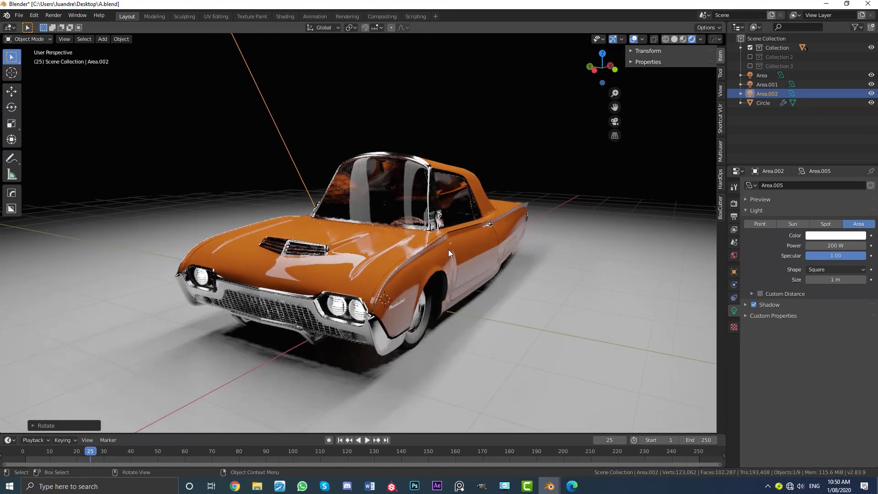
- Add a camera to the scene and look through it
{"action": "key", "text": "shift+a"}
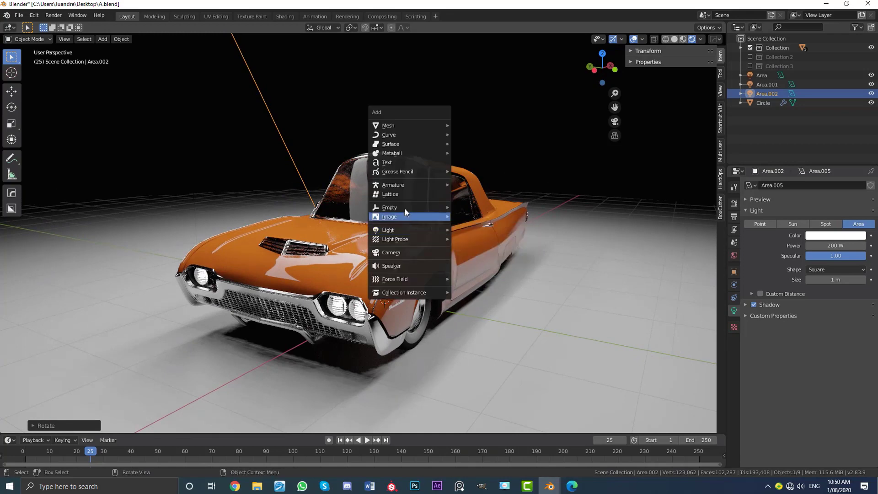
{"action": "mouse_move", "coordinate": [397, 186]}
{"action": "left_click", "coordinate": [391, 249]}
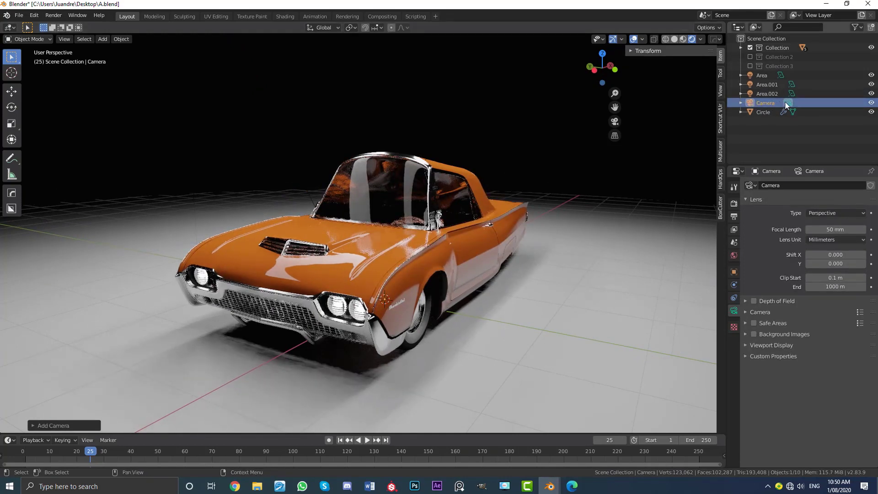
{"action": "scroll", "coordinate": [557, 117], "scroll_direction": "up", "scroll_amount": 2}
{"action": "key", "text": "KP_0"}
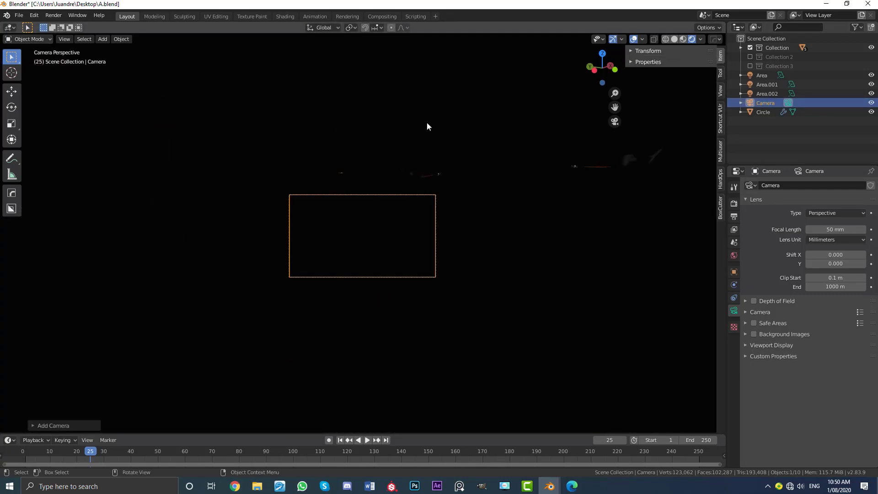
- Pull the camera back about 7.8 m along its local Z axis and shift it to frame the whole car
{"action": "key", "text": "g"}
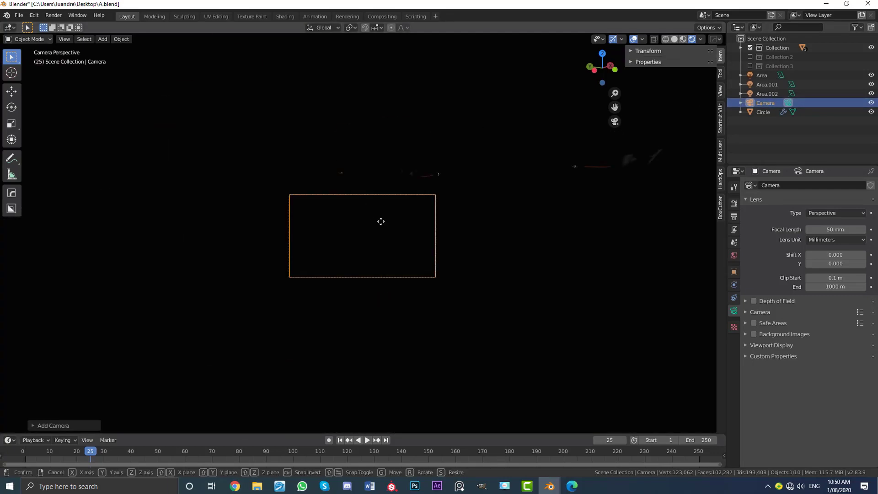
{"action": "key", "text": "z"}
{"action": "key", "text": "z"}
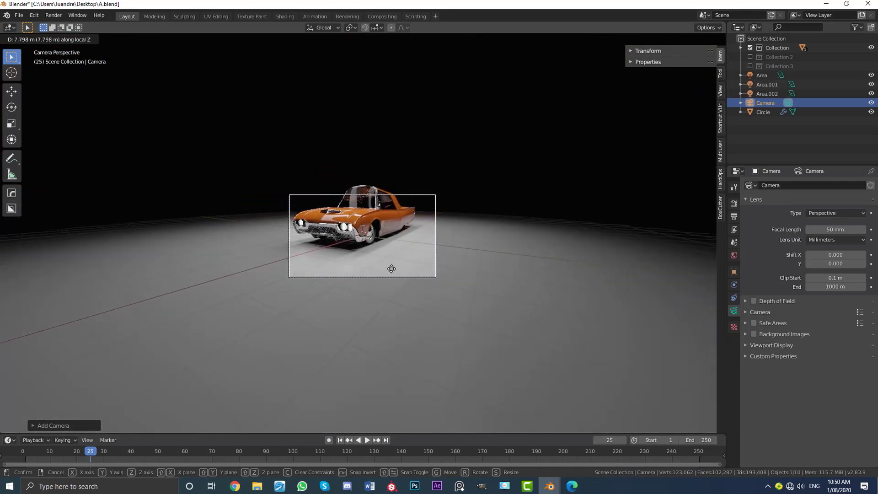
{"action": "left_click", "coordinate": [392, 269]}
{"action": "scroll", "coordinate": [442, 276], "scroll_direction": "up", "scroll_amount": 4}
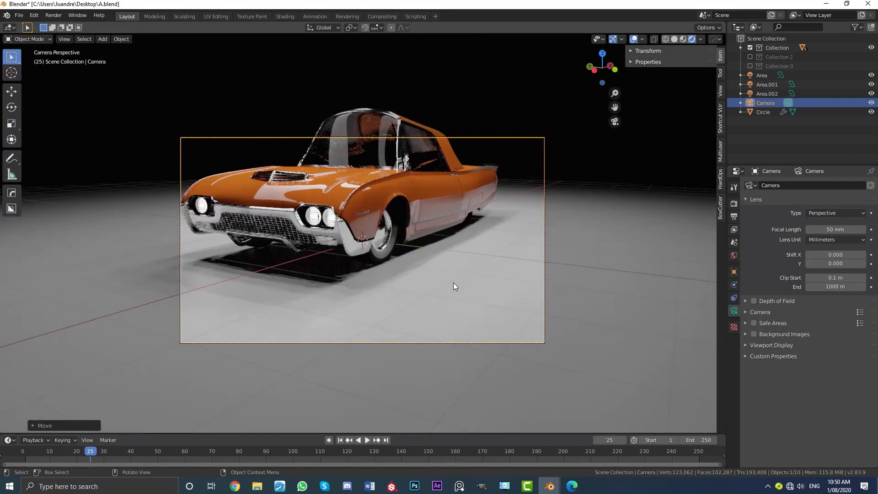
{"action": "key", "text": "g"}
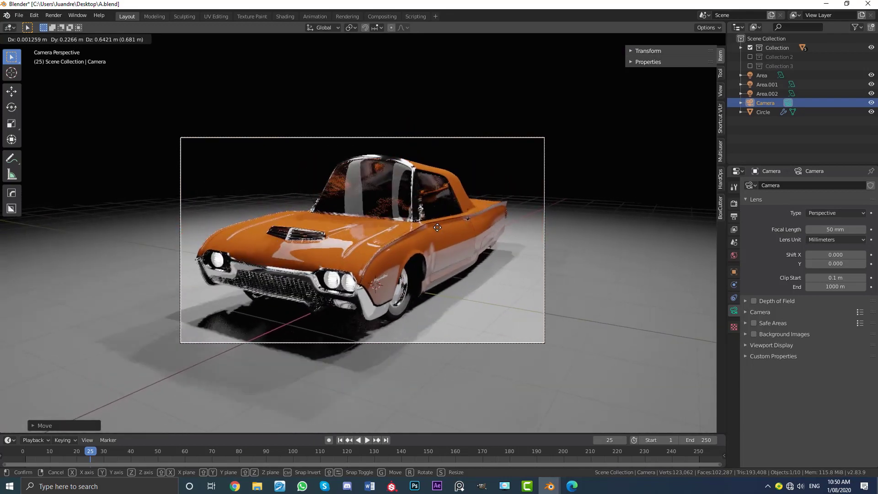
{"action": "left_click", "coordinate": [442, 211]}
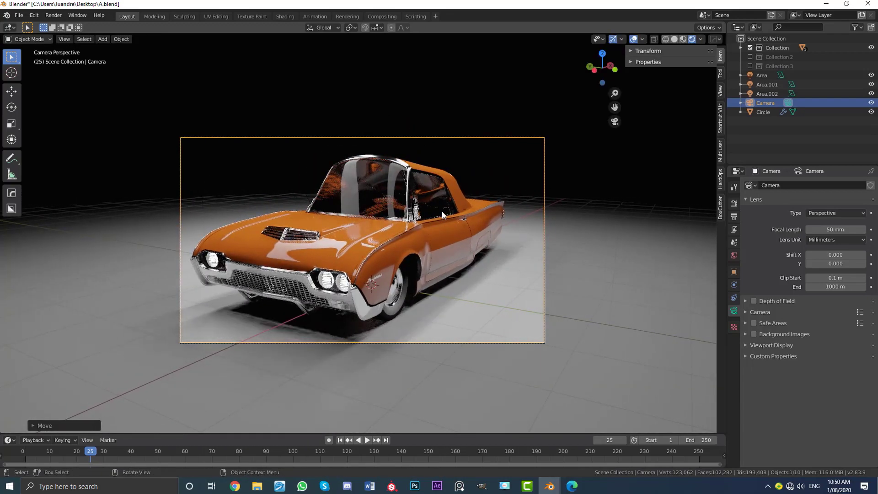
{"action": "key", "text": "r"}
{"action": "key", "text": "r"}
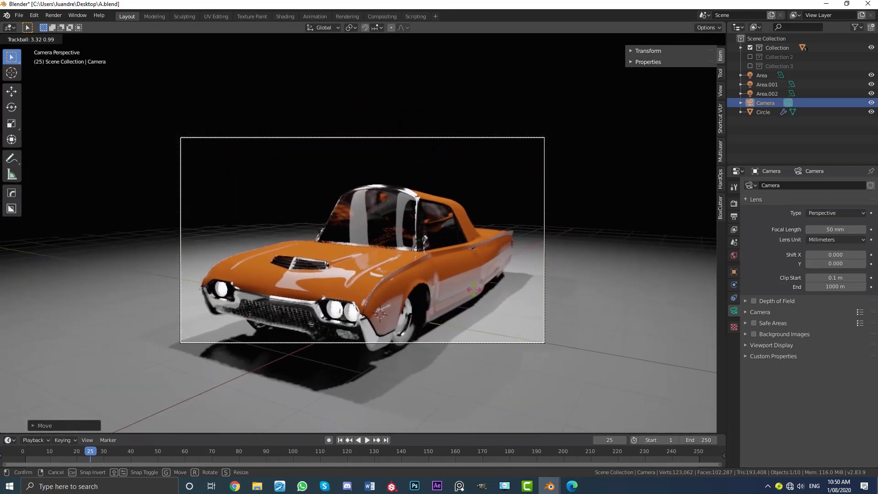
{"action": "left_click", "coordinate": [397, 161]}
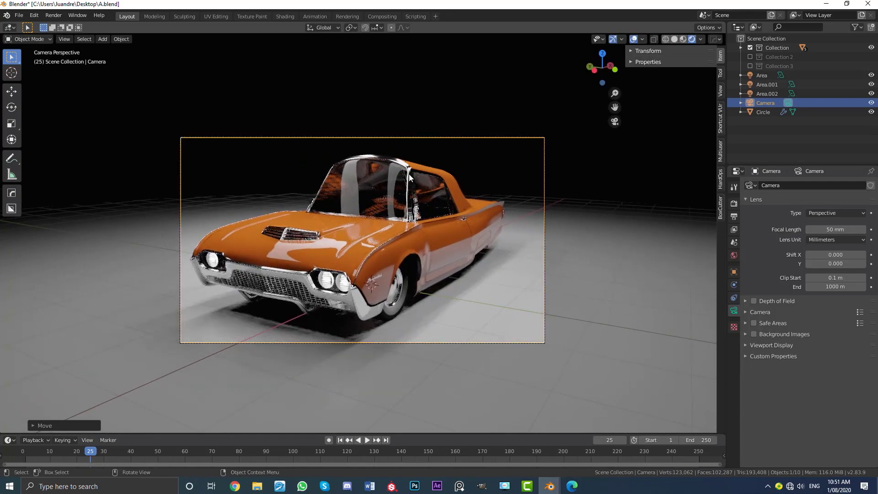
- Pull the camera about 2 m farther back along its local Z axis to leave space around the car
{"action": "key", "text": "g"}
{"action": "key", "text": "z"}
{"action": "key", "text": "z"}
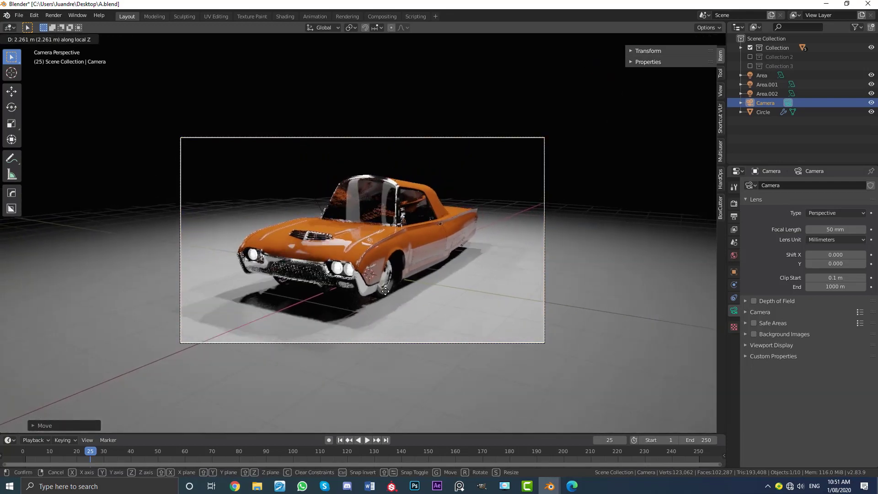
{"action": "left_click", "coordinate": [384, 278]}
- Tilt the camera with a trackball rotation and lower it about 0.6 m to recentre the car in the frame
{"action": "key", "text": "r"}
{"action": "key", "text": "r"}
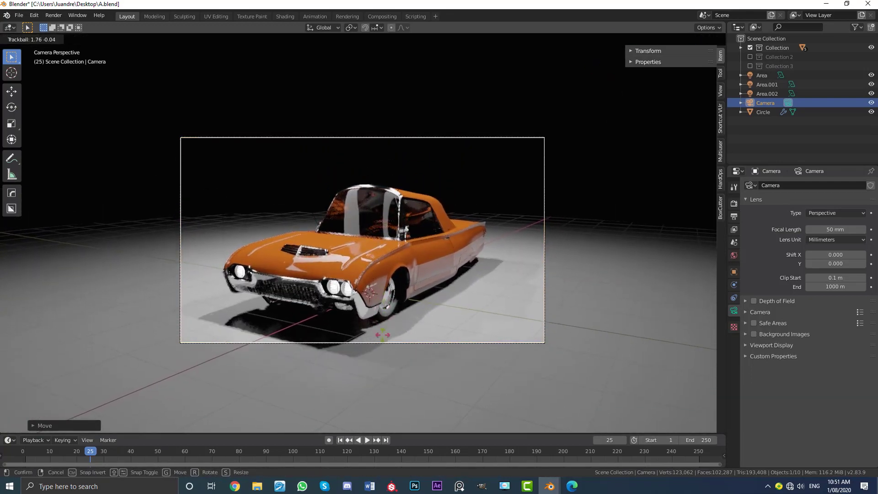
{"action": "left_click", "coordinate": [364, 231]}
{"action": "key", "text": "g"}
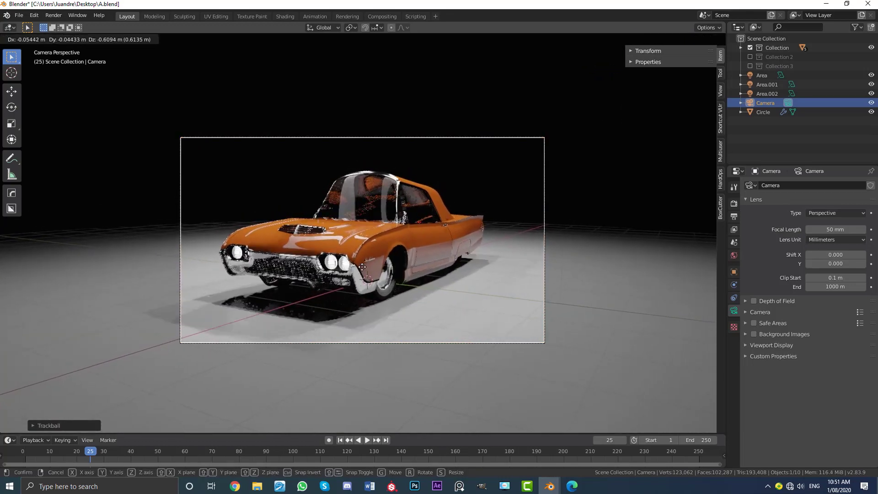
{"action": "left_click", "coordinate": [402, 242]}
{"action": "scroll", "coordinate": [403, 245], "scroll_direction": "up", "scroll_amount": 2}
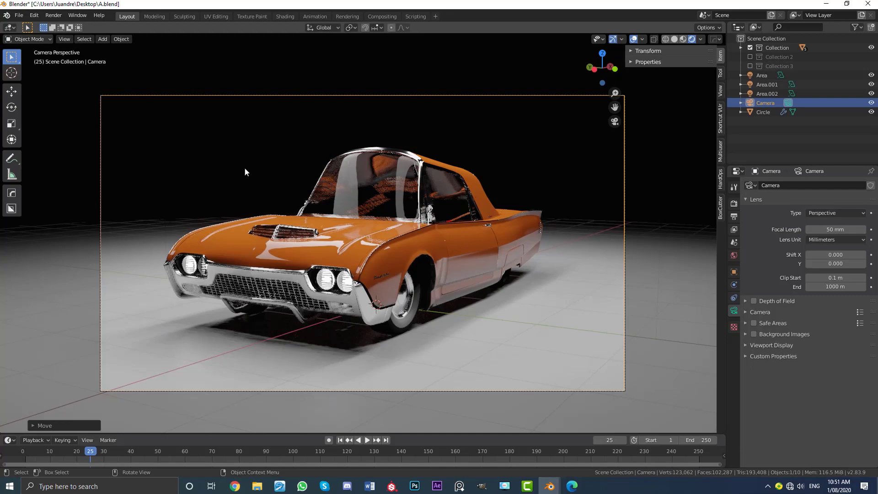
- Try a low camera angle by tilting the camera up and moving it down, and undo the move
{"action": "key", "text": "r"}
{"action": "key", "text": "r"}
{"action": "left_click", "coordinate": [402, 223]}
{"action": "key", "text": "g"}
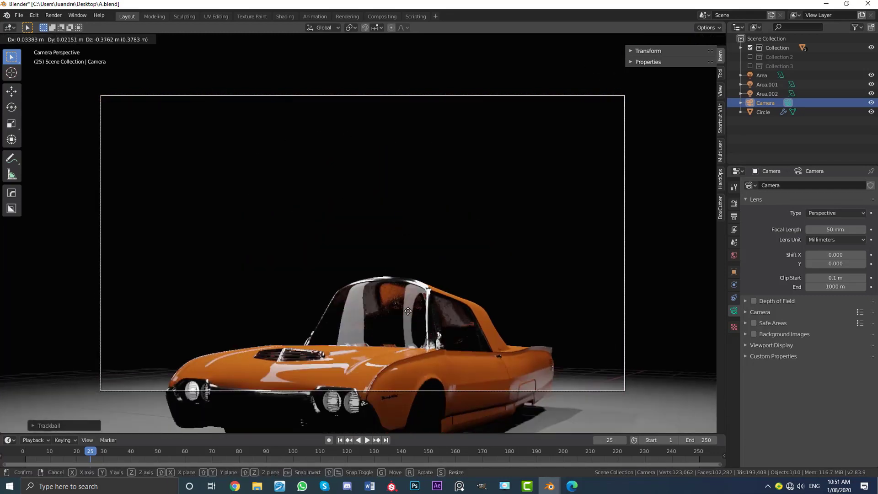
{"action": "left_click", "coordinate": [410, 395]}
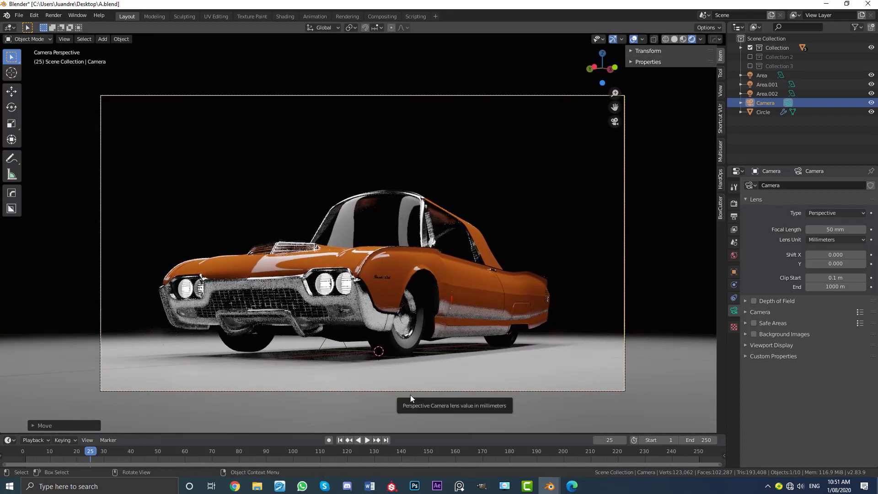
{"action": "key", "text": "ctrl+z"}
- Tilt the camera back down with a trackball rotation so the car is centred in the frame again
{"action": "scroll", "coordinate": [419, 260], "scroll_direction": "down", "scroll_amount": 1}
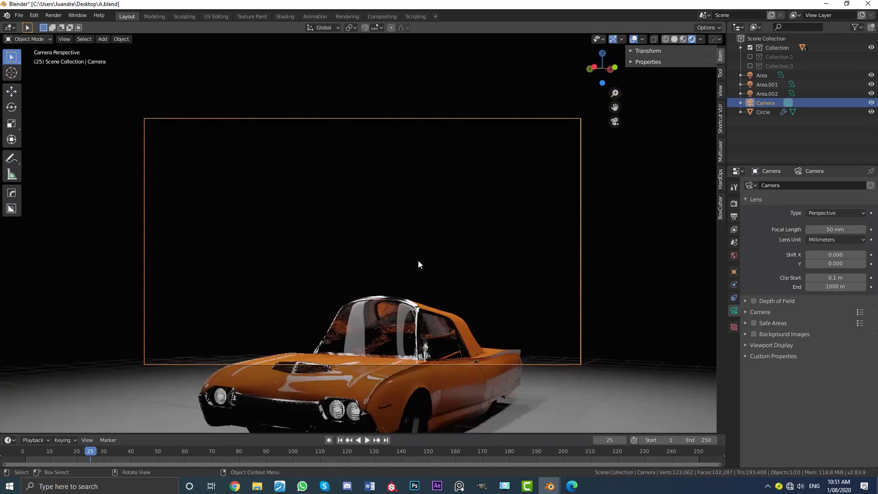
{"action": "key", "text": "r"}
{"action": "key", "text": "r"}
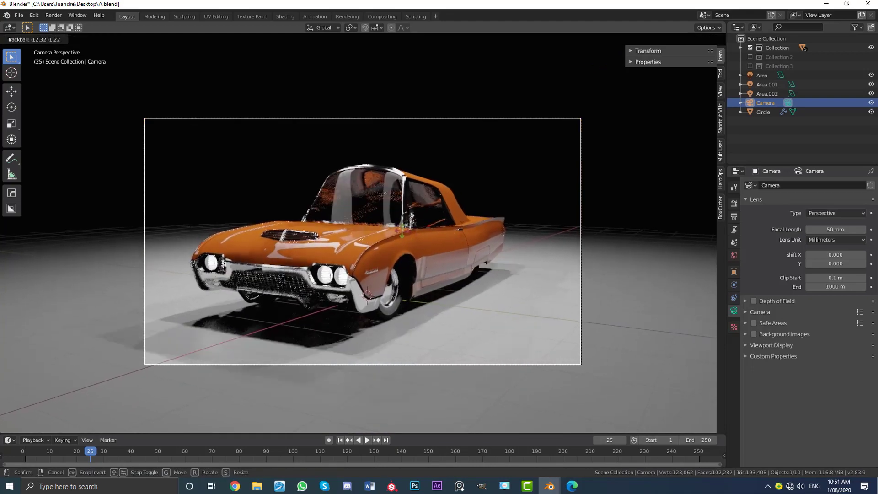
{"action": "left_click", "coordinate": [404, 218]}
{"action": "scroll", "coordinate": [434, 254], "scroll_direction": "down", "scroll_amount": 2}
{"action": "scroll", "coordinate": [474, 177], "scroll_direction": "up", "scroll_amount": 2}
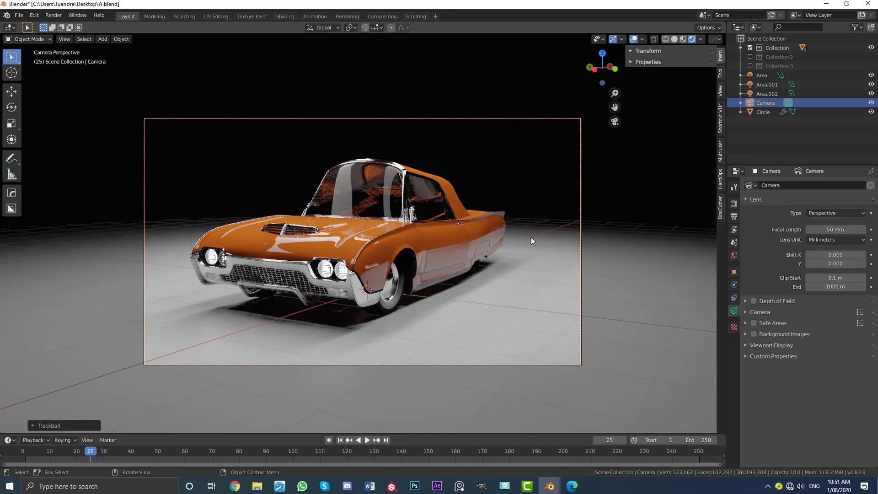
- Examine the car's framing and lighting through the camera and from a free view of the scene
{"action": "scroll", "coordinate": [527, 229], "scroll_direction": "down", "scroll_amount": 3}
{"action": "middle_click_drag", "start_coordinate": [482, 237], "coordinate": [432, 268]}
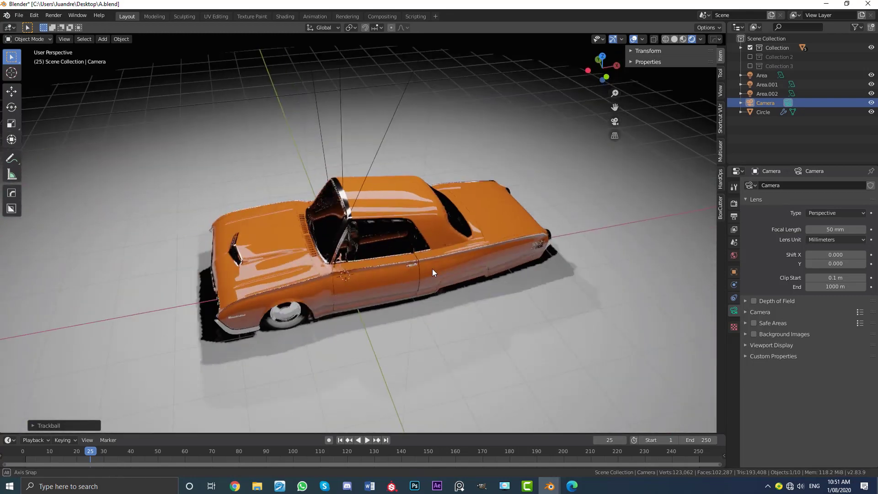
{"action": "scroll", "coordinate": [432, 268], "scroll_direction": "down", "scroll_amount": 4}
{"action": "key", "text": "KP_0"}
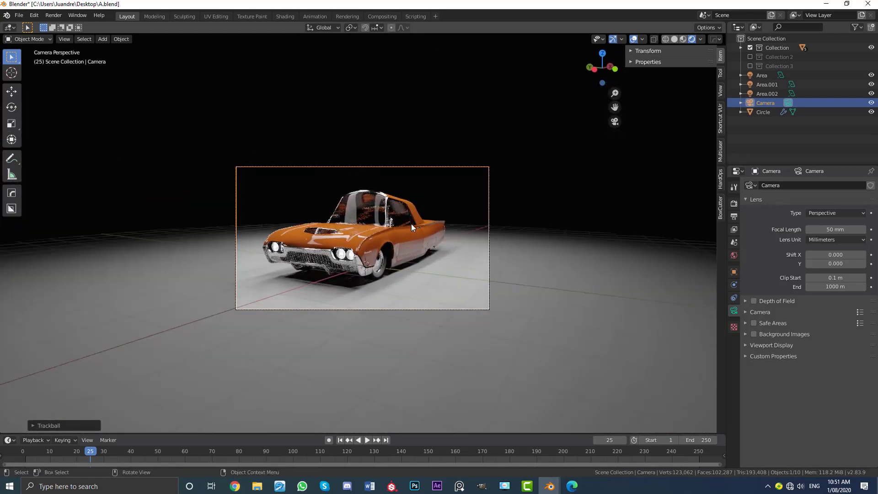
{"action": "scroll", "coordinate": [411, 224], "scroll_direction": "up", "scroll_amount": 2}
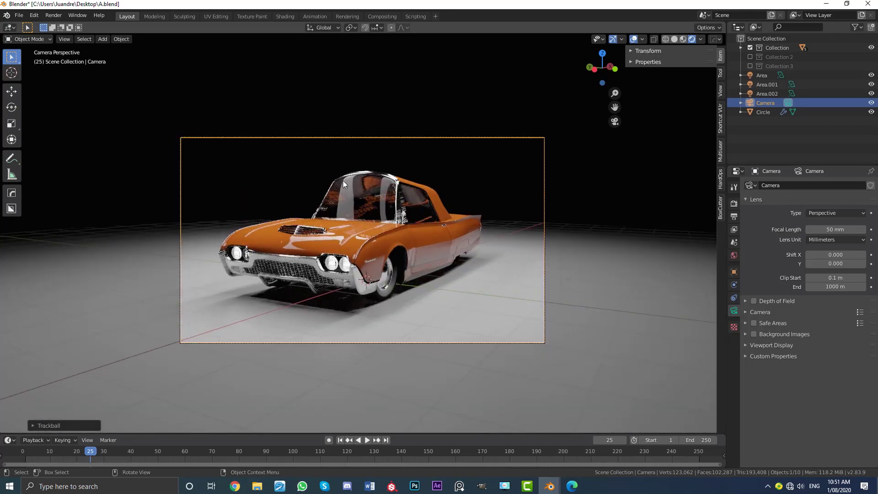
{"action": "scroll", "coordinate": [359, 175], "scroll_direction": "up", "scroll_amount": 1}
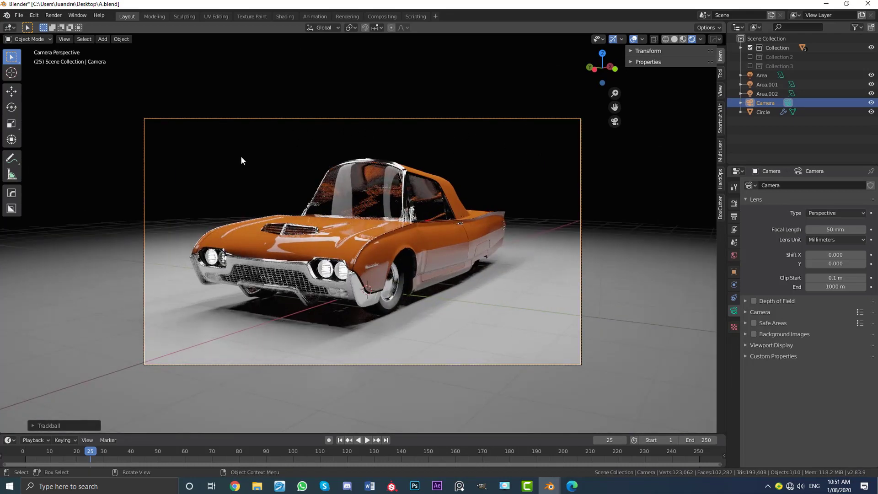
{"action": "scroll", "coordinate": [240, 159], "scroll_direction": "down", "scroll_amount": 3}
{"action": "middle_click_drag", "start_coordinate": [413, 190], "coordinate": [347, 191]}
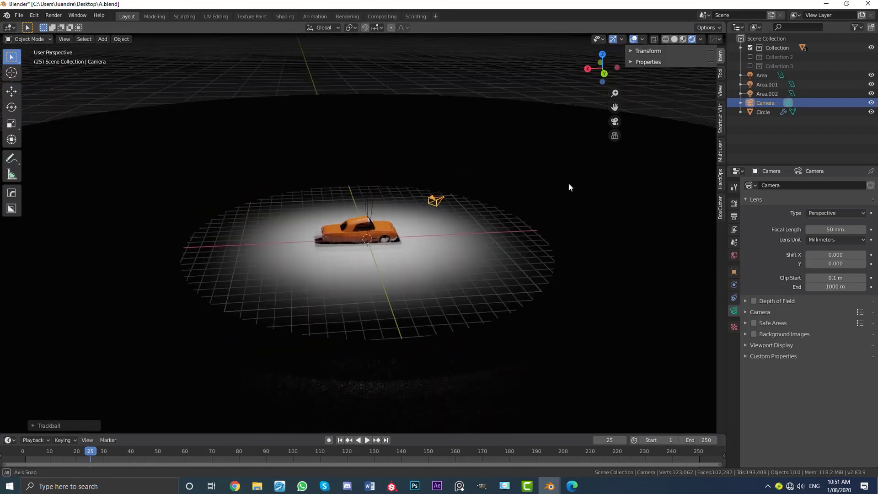
{"action": "scroll", "coordinate": [349, 191], "scroll_direction": "up", "scroll_amount": 3}
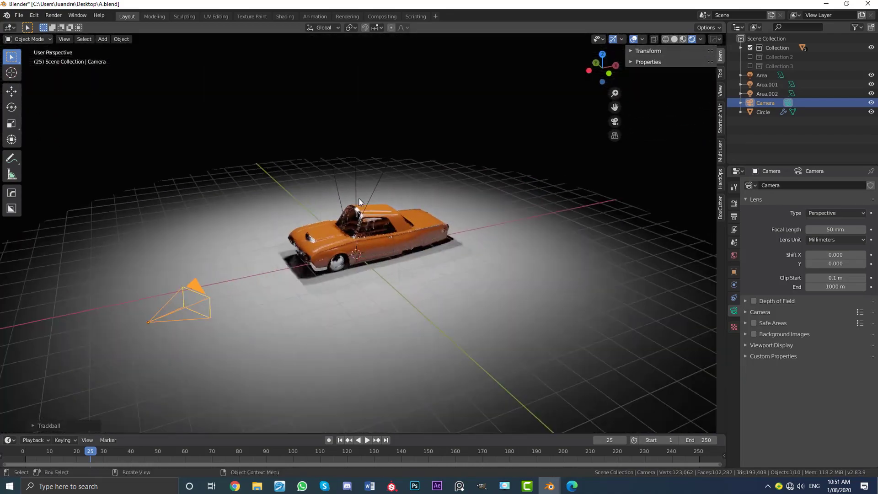
{"action": "key", "text": "KP_0"}
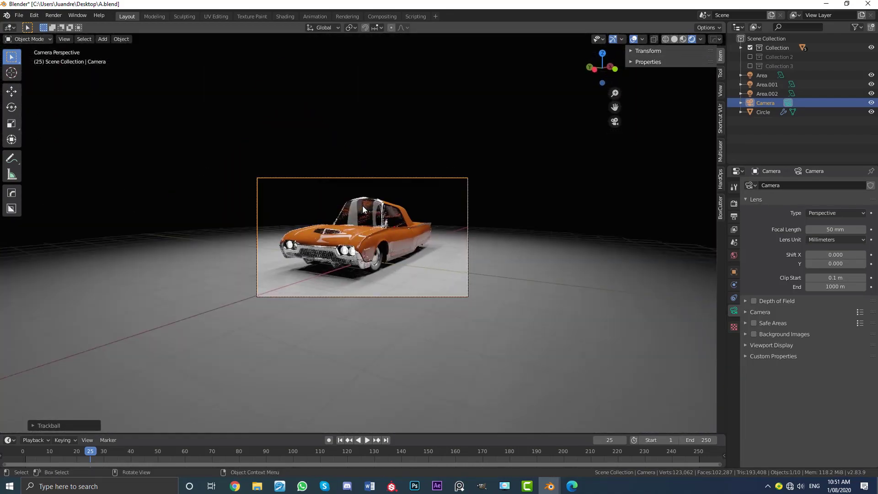
- Add a new area light and move it up along Z above the car
{"action": "key", "text": "shift+a"}
{"action": "mouse_move", "coordinate": [336, 184]}
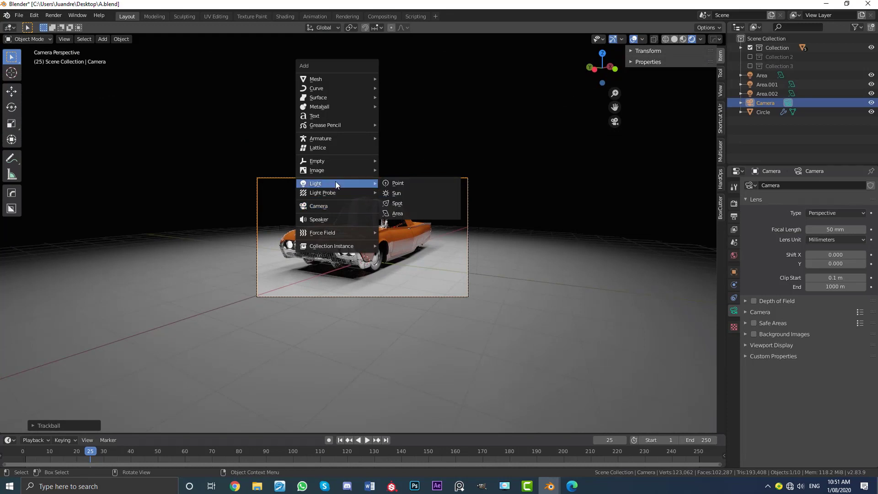
{"action": "left_click", "coordinate": [399, 214]}
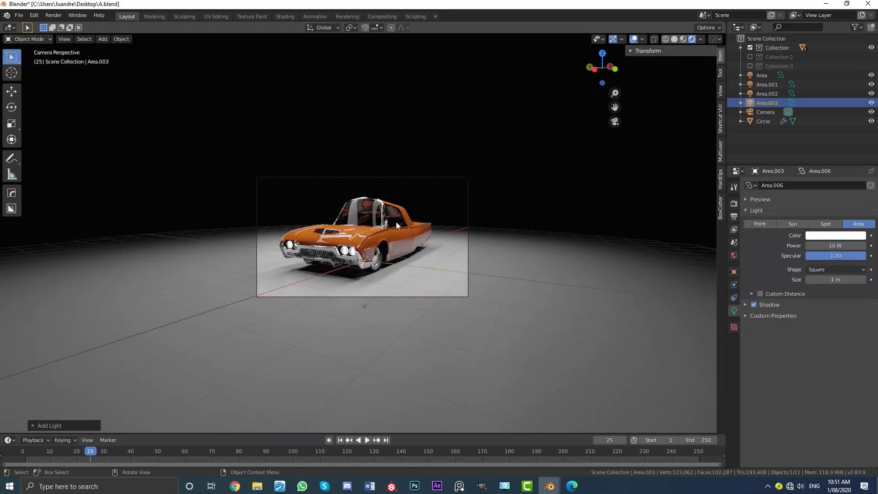
{"action": "scroll", "coordinate": [407, 215], "scroll_direction": "down", "scroll_amount": 2}
{"action": "key", "text": "g"}
{"action": "key", "text": "z"}
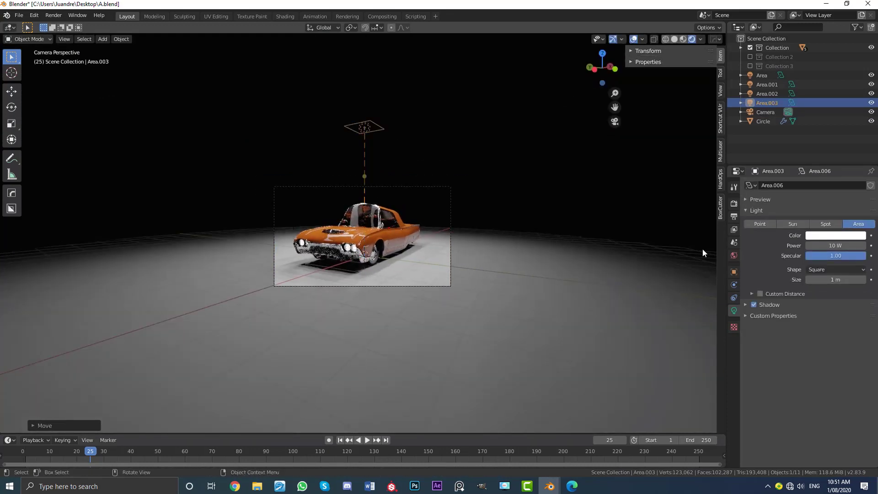
- Enlarge the new area light above the car to 39.5 m and raise it further along Z
{"action": "left_click_drag", "start_coordinate": [817, 280], "coordinate": [553, 256]}
{"action": "middle_click_drag", "start_coordinate": [554, 260], "coordinate": [424, 257]}
{"action": "scroll", "coordinate": [418, 234], "scroll_direction": "down", "scroll_amount": 5}
{"action": "middle_click_drag", "start_coordinate": [478, 266], "coordinate": [425, 255]}
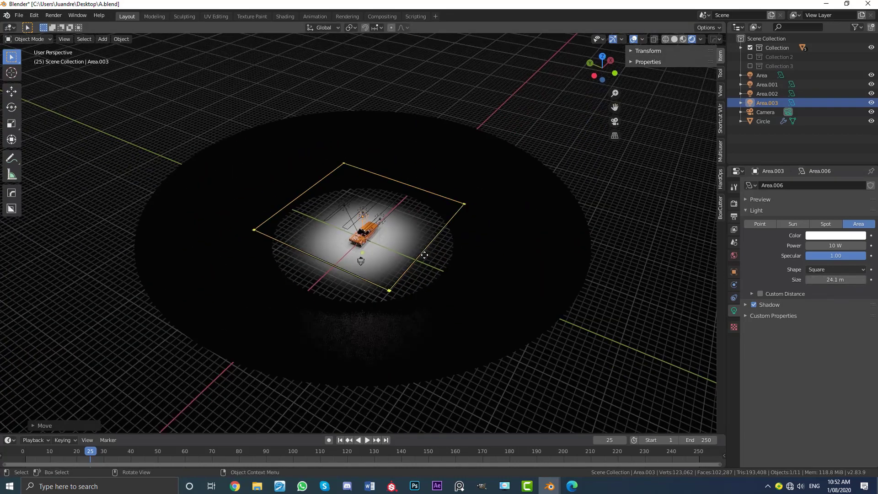
{"action": "left_click_drag", "start_coordinate": [835, 280], "coordinate": [864, 280]}
{"action": "key", "text": "g"}
{"action": "key", "text": "z"}
{"action": "left_click", "coordinate": [409, 164]}
- Set the large overhead area light's power to about 1149.4 W, judging the brightness through the camera
{"action": "left_click_drag", "start_coordinate": [835, 243], "coordinate": [854, 246]}
{"action": "scroll", "coordinate": [512, 242], "scroll_direction": "up", "scroll_amount": 4}
{"action": "middle_click_drag", "start_coordinate": [447, 228], "coordinate": [259, 295], "text": "shift"}
{"action": "scroll", "coordinate": [448, 223], "scroll_direction": "down", "scroll_amount": 4}
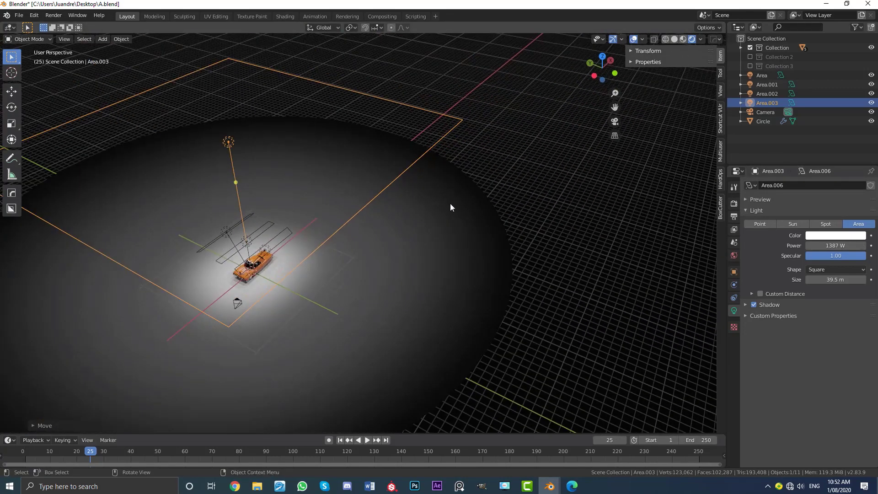
{"action": "left_click_drag", "start_coordinate": [835, 246], "coordinate": [860, 246]}
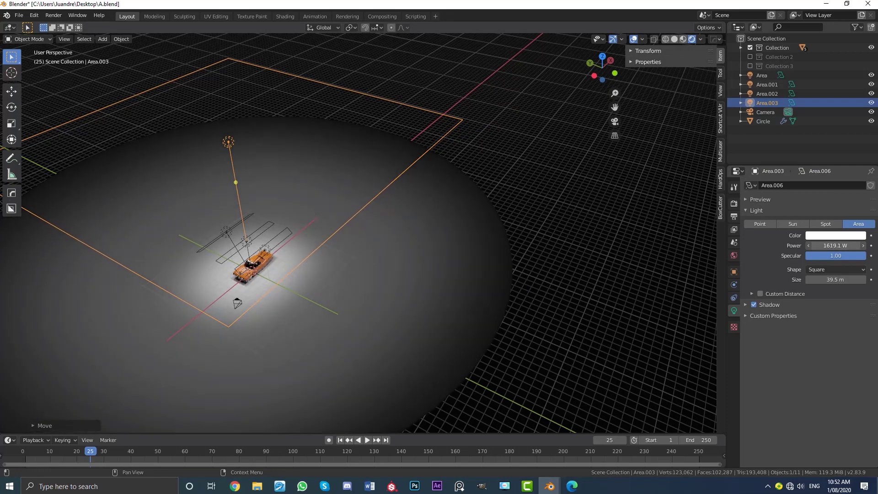
{"action": "key", "text": "KP_0"}
{"action": "scroll", "coordinate": [503, 226], "scroll_direction": "up", "scroll_amount": 1}
{"action": "scroll", "coordinate": [502, 226], "scroll_direction": "up", "scroll_amount": 2}
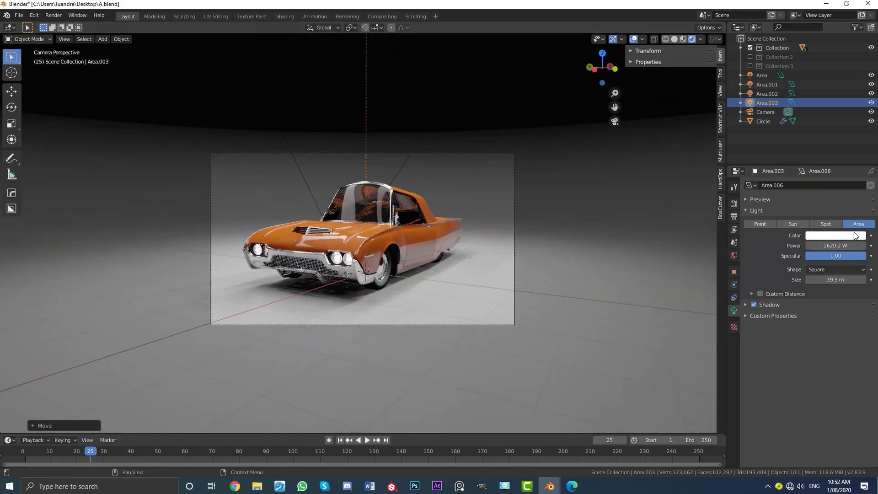
{"action": "left_click_drag", "start_coordinate": [835, 246], "coordinate": [808, 246]}
{"action": "scroll", "coordinate": [190, 126], "scroll_direction": "up", "scroll_amount": 10}
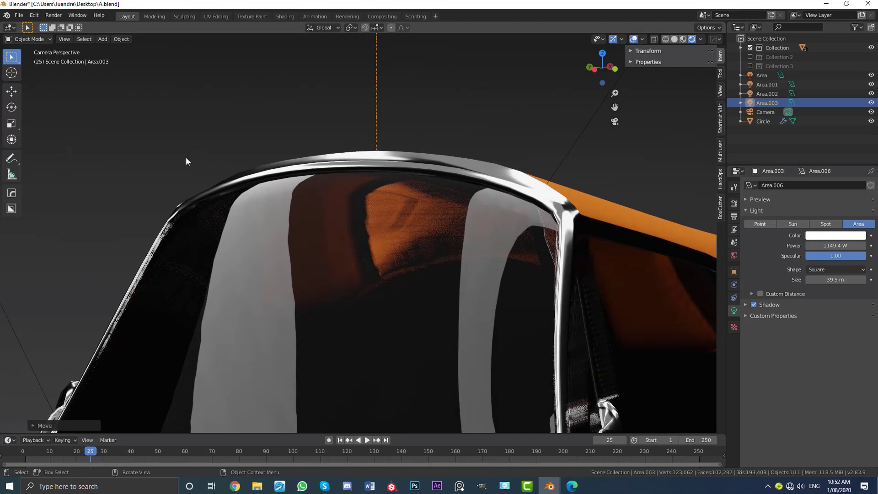
{"action": "scroll", "coordinate": [444, 218], "scroll_direction": "down", "scroll_amount": 12}
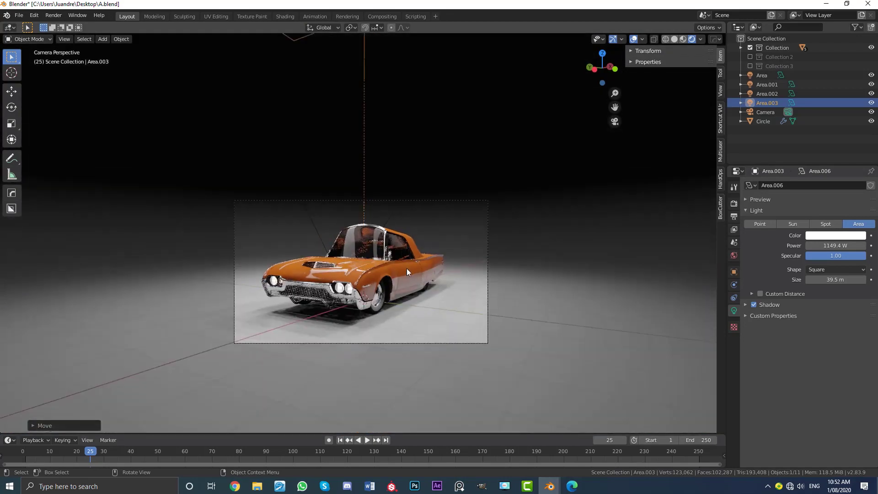
{"action": "middle_click_drag", "start_coordinate": [407, 268], "coordinate": [398, 212], "text": "shift"}
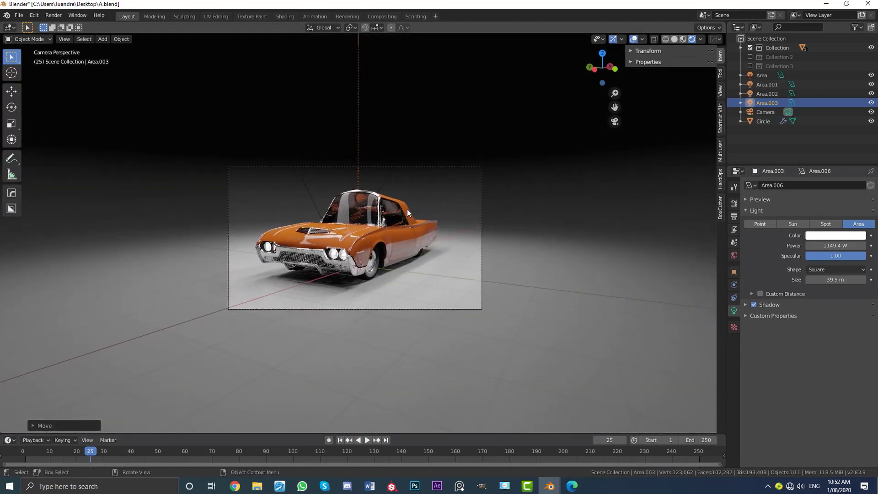
- Try a brighter world background colour with a value of 0.400, and darken it back to about 0.027
{"action": "left_click", "coordinate": [734, 255]}
{"action": "left_click", "coordinate": [829, 249]}
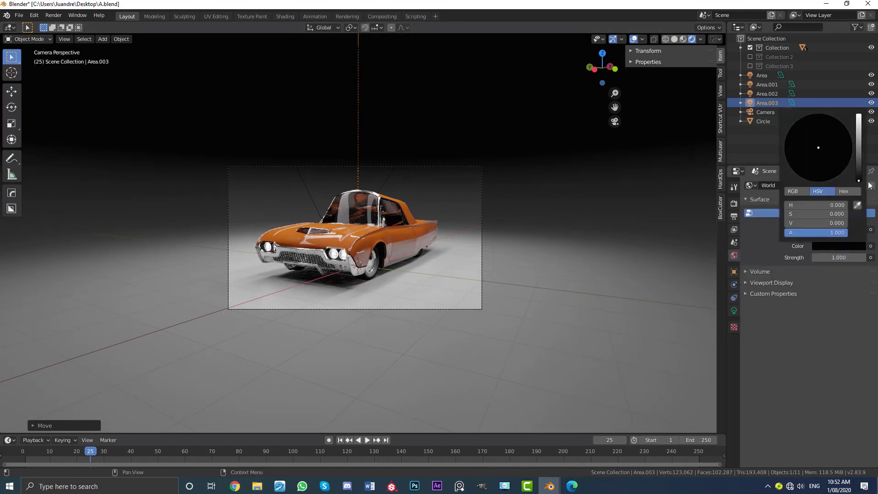
{"action": "left_click", "coordinate": [851, 247]}
{"action": "left_click_drag", "start_coordinate": [857, 178], "coordinate": [859, 155]}
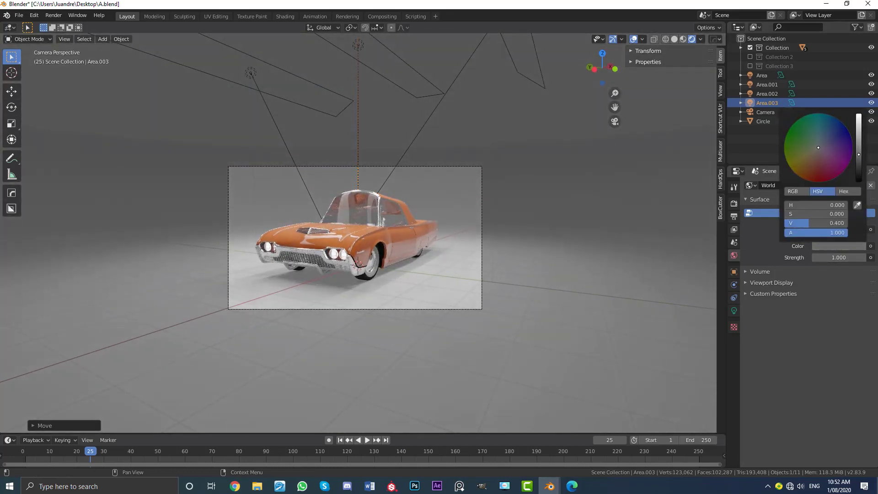
{"action": "left_click_drag", "start_coordinate": [859, 154], "coordinate": [858, 180]}
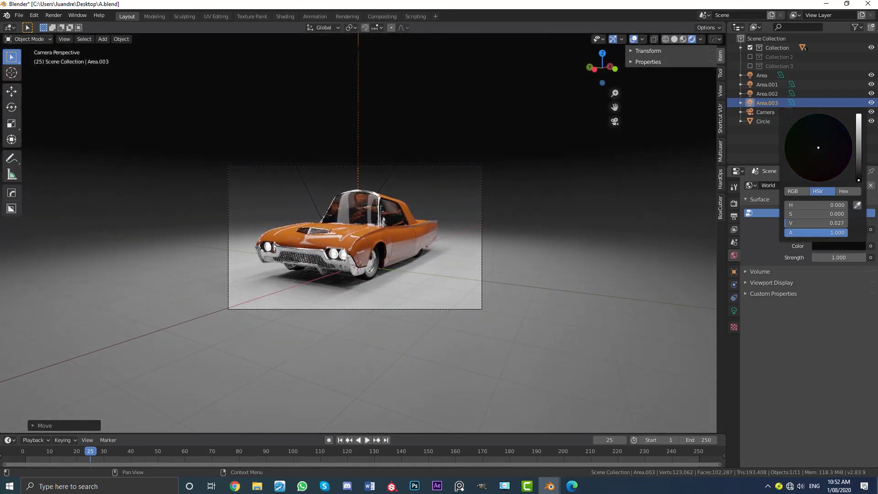
- Fine-tune the world background colour to a near-black grey with a value of about 0.060
{"action": "scroll", "coordinate": [597, 240], "scroll_direction": "up", "scroll_amount": 4}
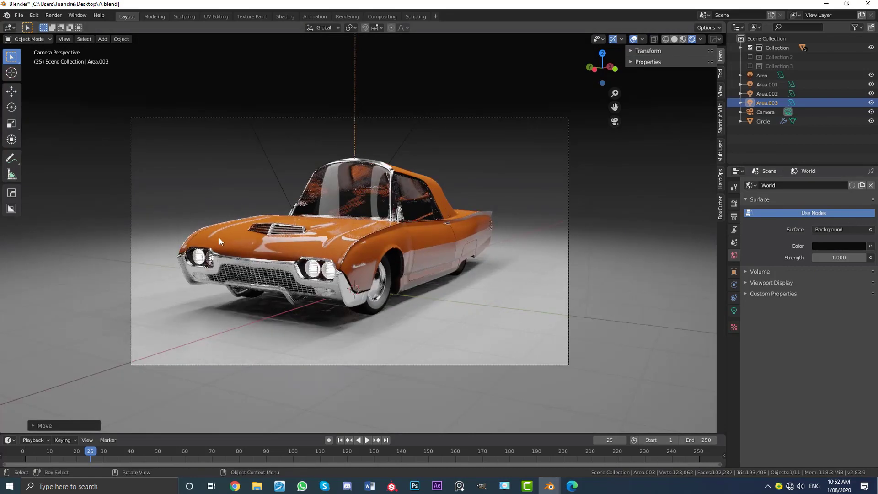
{"action": "scroll", "coordinate": [289, 273], "scroll_direction": "up", "scroll_amount": 5}
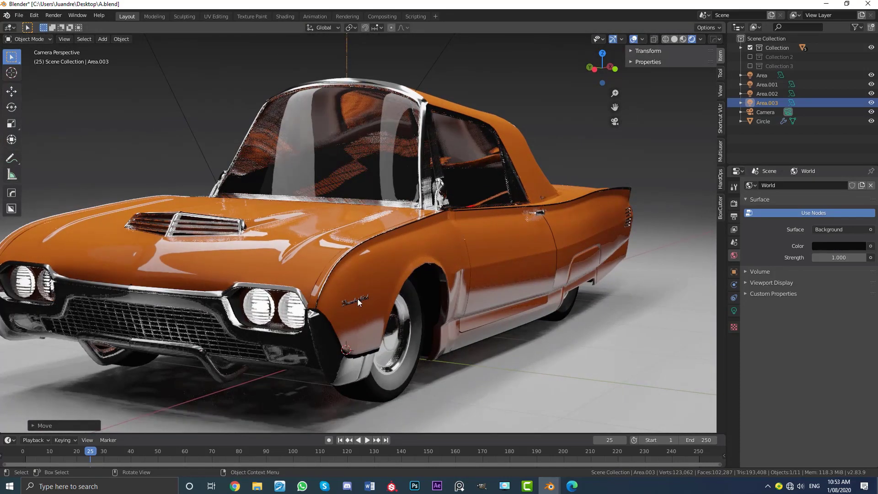
{"action": "scroll", "coordinate": [361, 270], "scroll_direction": "down", "scroll_amount": 3}
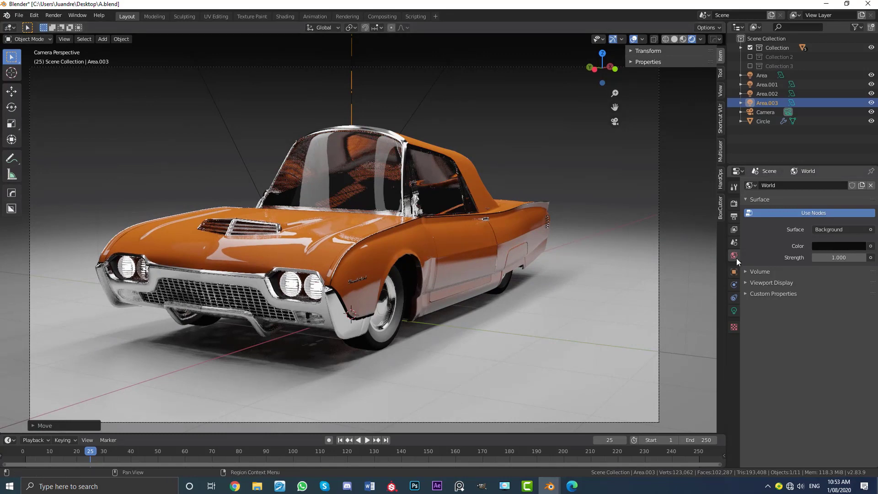
{"action": "left_click", "coordinate": [852, 247]}
{"action": "mouse_move", "coordinate": [859, 169]}
{"action": "left_mouse_down"}
{"action": "mouse_move", "coordinate": [859, 116]}
{"action": "mouse_move", "coordinate": [859, 178]}
{"action": "left_mouse_up"}
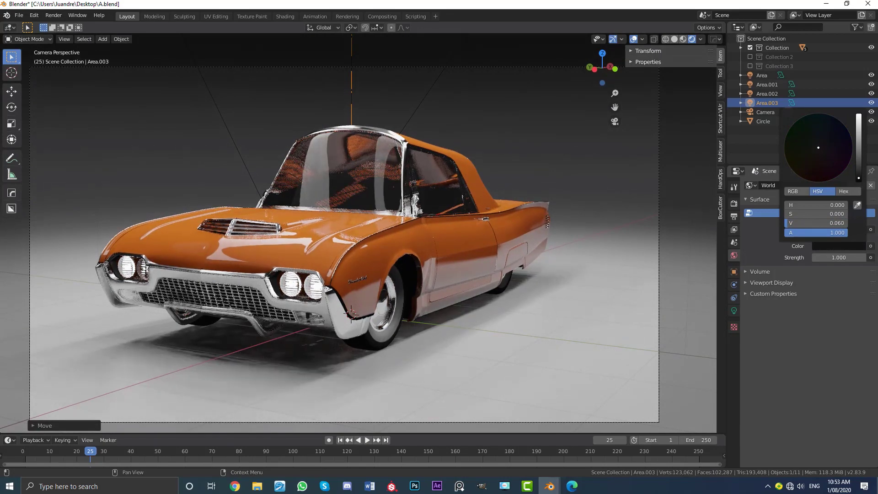
{"action": "scroll", "coordinate": [386, 273], "scroll_direction": "down", "scroll_amount": 8}
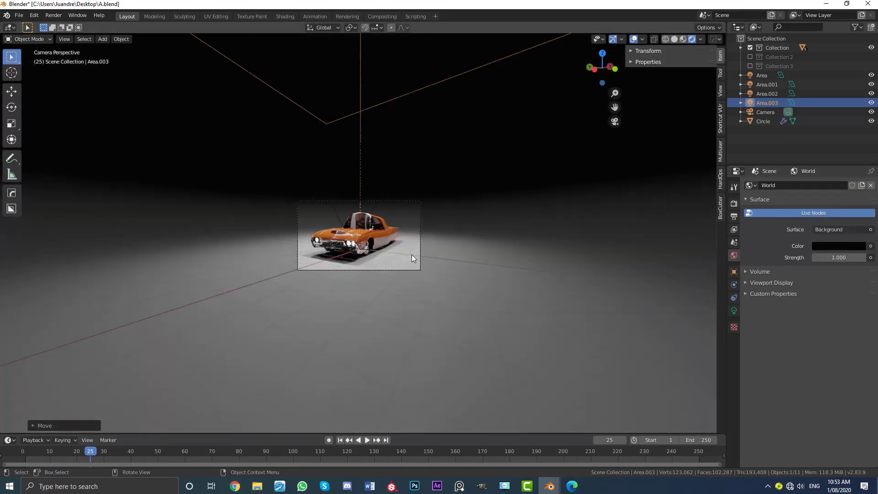
{"action": "scroll", "coordinate": [412, 254], "scroll_direction": "up", "scroll_amount": 4}
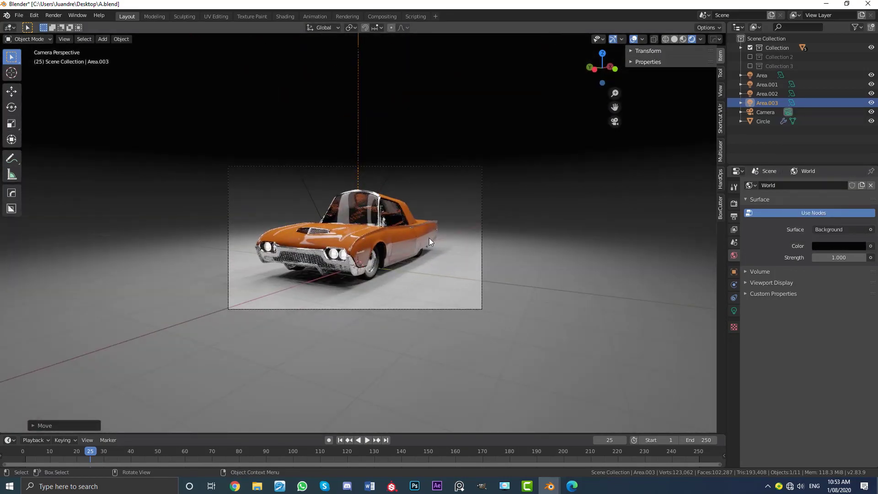
- Duplicate the long area light beside the car, place the copy near the camera and rotate it towards the car's front
{"action": "middle_click_drag", "start_coordinate": [416, 232], "coordinate": [402, 188]}
{"action": "left_click", "coordinate": [443, 220]}
{"action": "middle_click_drag", "start_coordinate": [442, 220], "coordinate": [412, 198]}
{"action": "key", "text": "shift+d"}
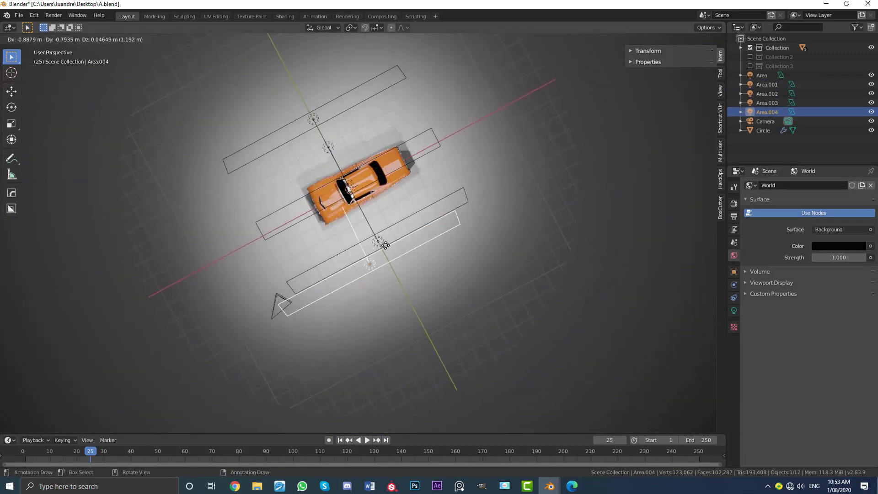
{"action": "left_click", "coordinate": [308, 281]}
{"action": "key", "text": "r"}
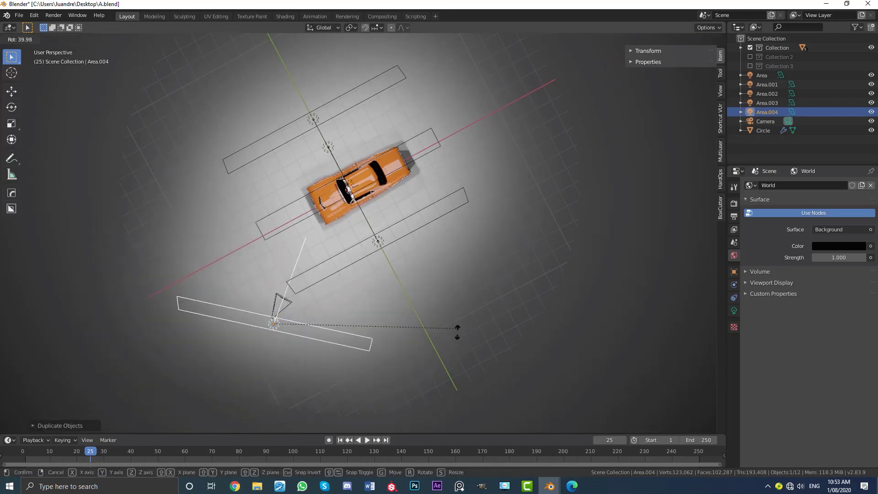
{"action": "left_click", "coordinate": [434, 370]}
- Tilt the copied light towards the car, reposition it and adjust its rotation from the camera view
{"action": "middle_click_drag", "start_coordinate": [231, 298], "coordinate": [507, 239]}
{"action": "key", "text": "r"}
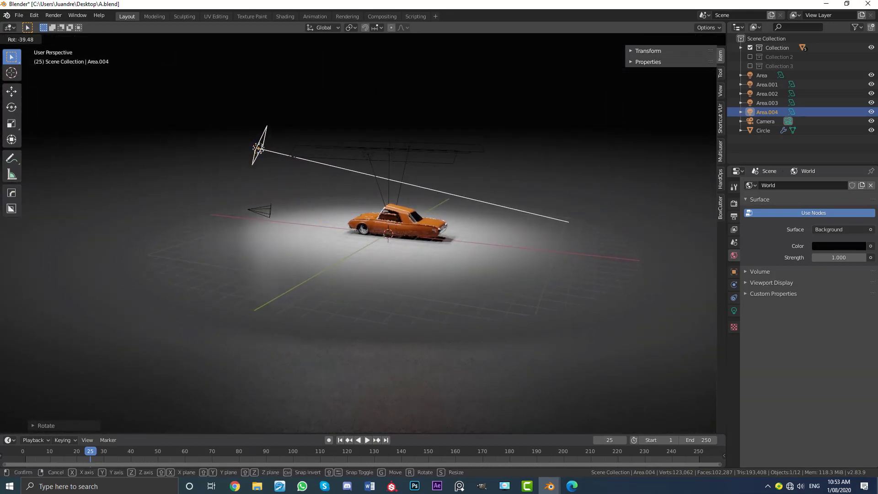
{"action": "left_click", "coordinate": [419, 140]}
{"action": "key", "text": "g"}
{"action": "left_click", "coordinate": [390, 192]}
{"action": "key", "text": "KP_0"}
{"action": "scroll", "coordinate": [395, 205], "scroll_direction": "up", "scroll_amount": 3}
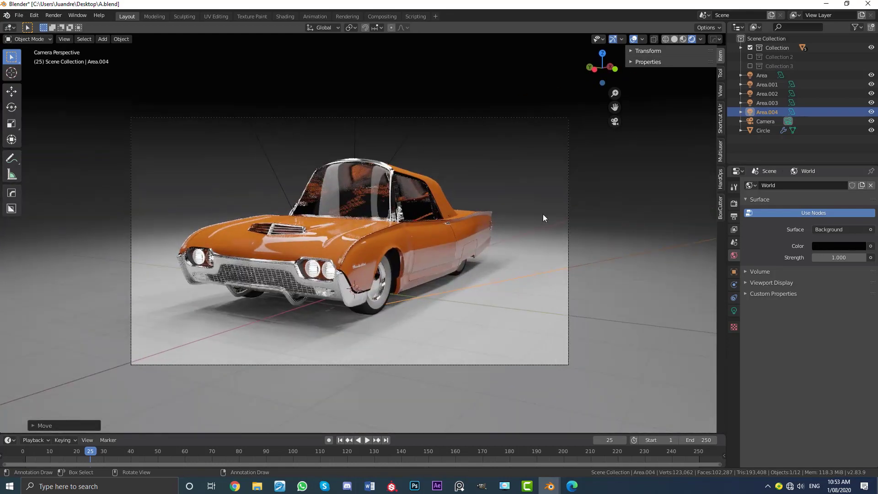
{"action": "key", "text": "r"}
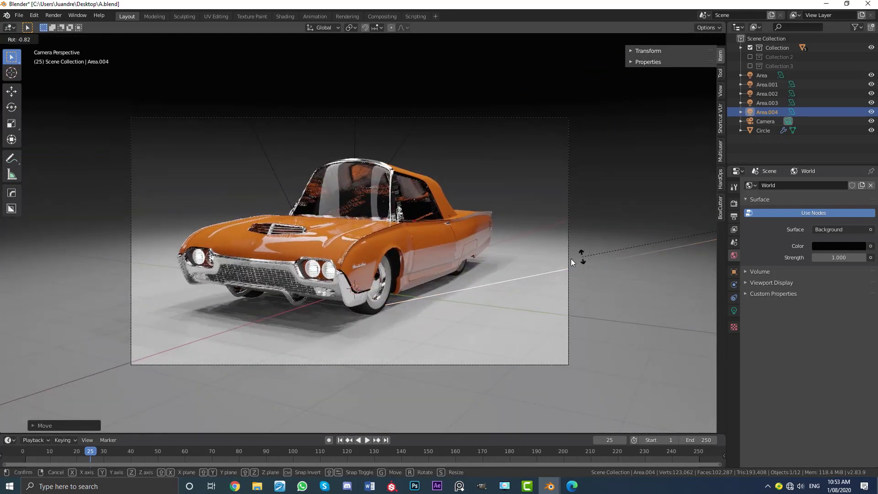
{"action": "left_click", "coordinate": [571, 261]}
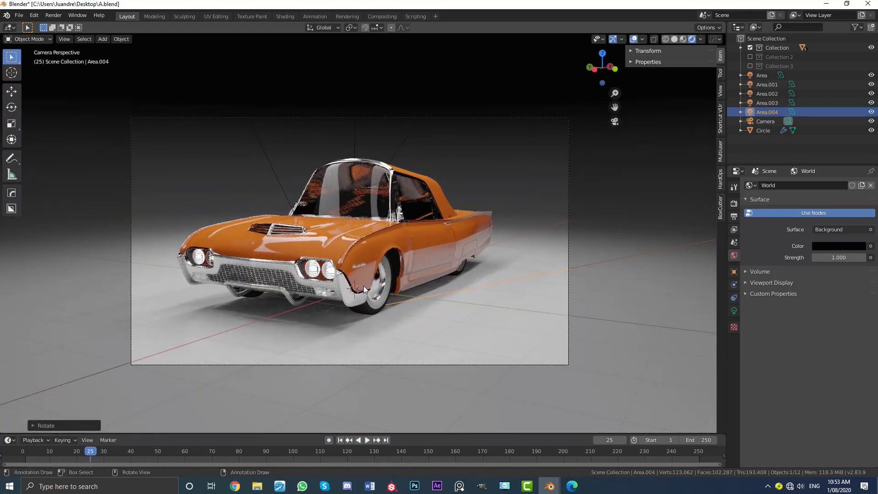
- Set the power of the copied front area light to 80 W
{"action": "left_click", "coordinate": [734, 272]}
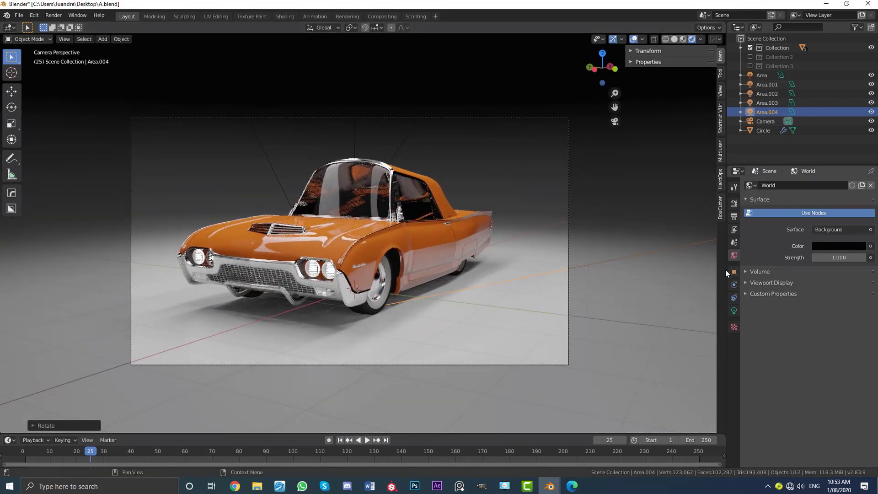
{"action": "left_click", "coordinate": [734, 310]}
{"action": "left_click", "coordinate": [840, 242]}
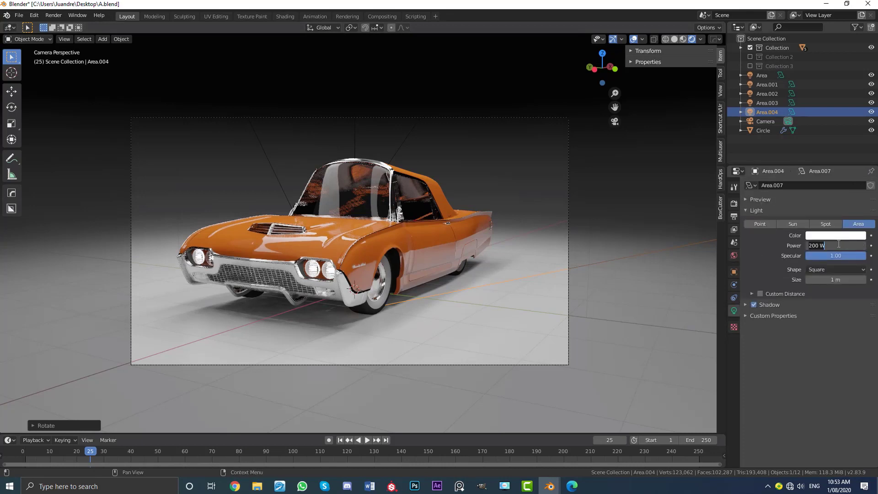
{"action": "key", "text": "Return"}
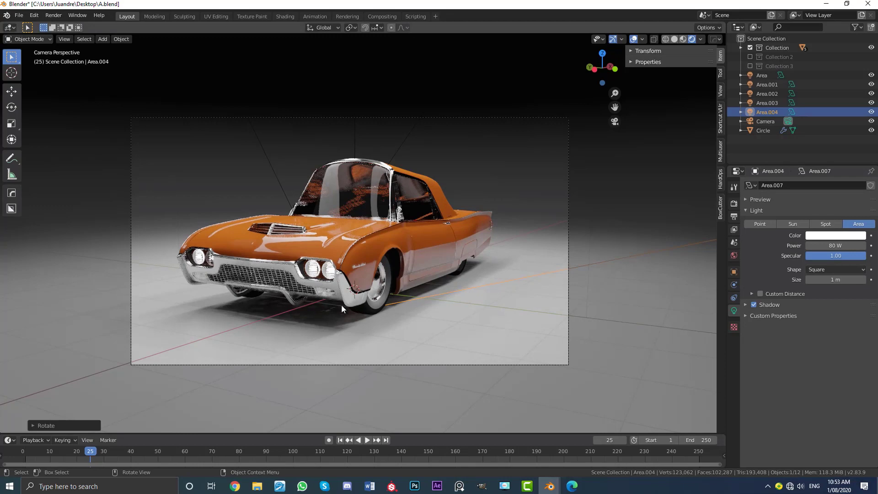
{"action": "scroll", "coordinate": [340, 237], "scroll_direction": "down", "scroll_amount": 3}
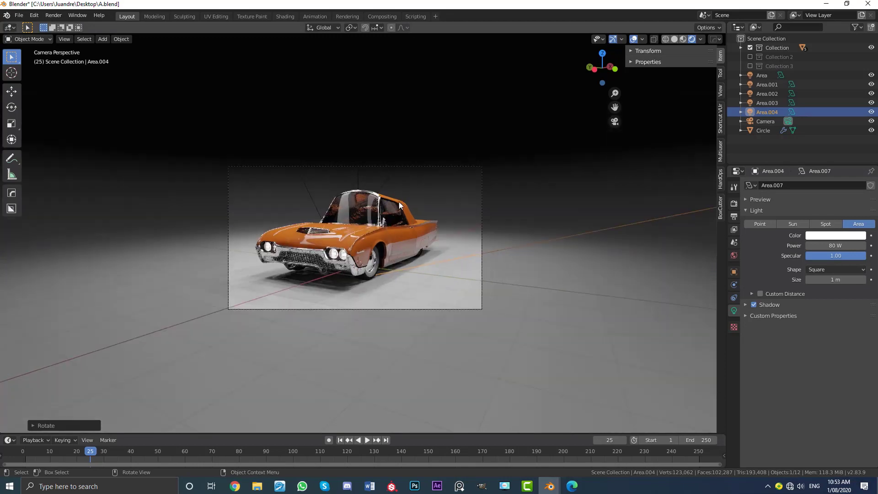
{"action": "scroll", "coordinate": [400, 216], "scroll_direction": "up", "scroll_amount": 4}
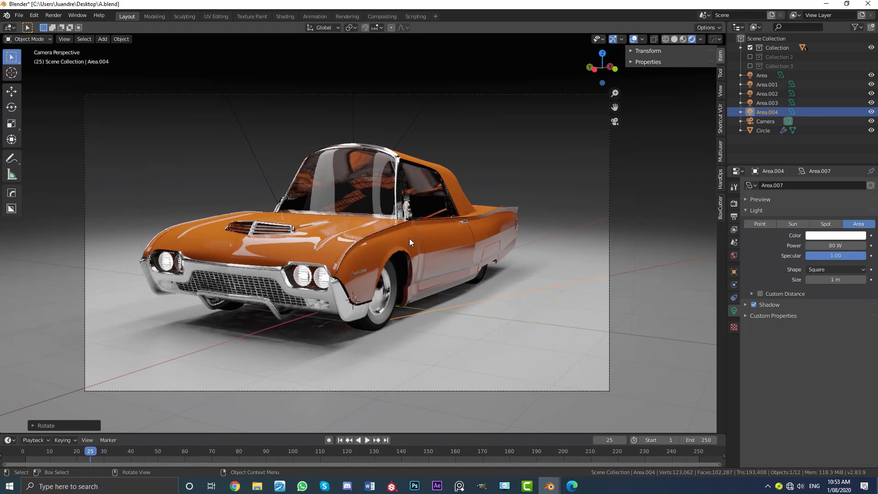
- Enable Screen Space Refraction for the cromo material of the car part at the windshield
{"action": "left_click", "coordinate": [340, 161]}
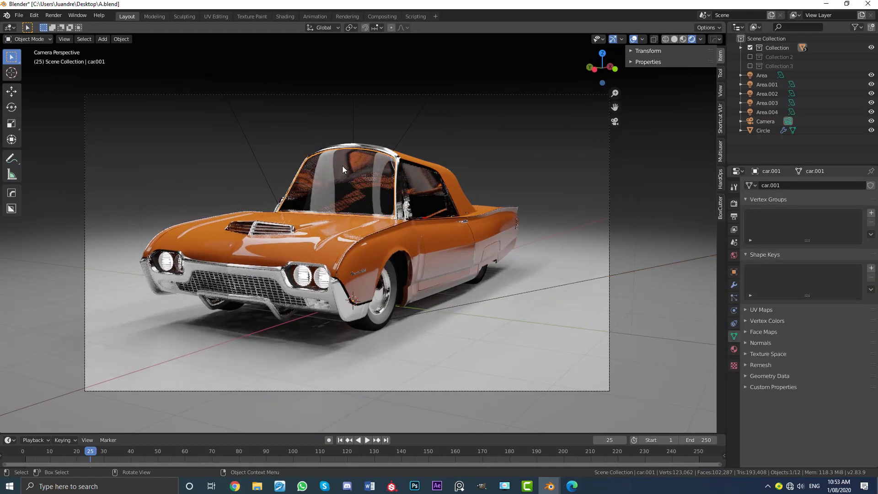
{"action": "key", "text": "g"}
{"action": "key", "text": "Escape"}
{"action": "left_click", "coordinate": [736, 349]}
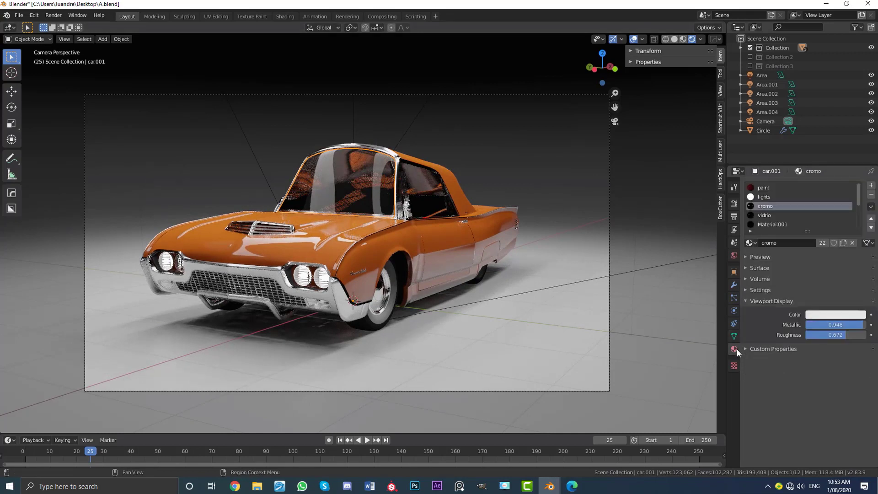
{"action": "left_click", "coordinate": [765, 288]}
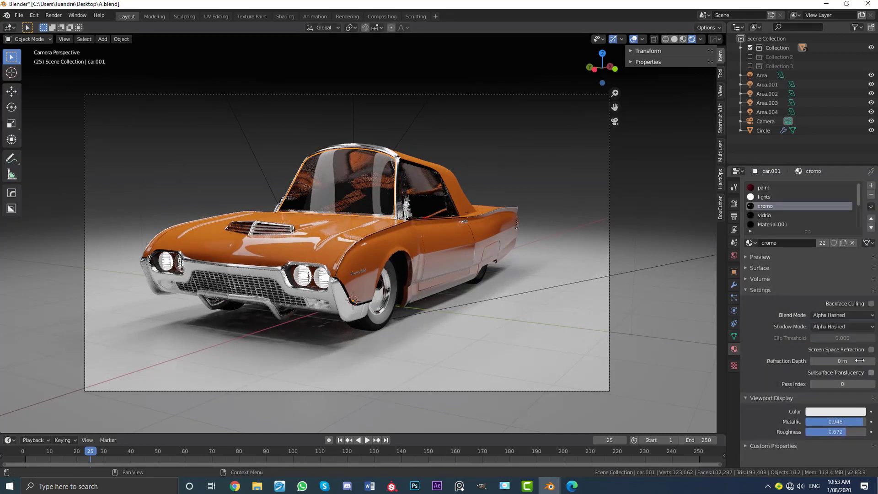
{"action": "left_click", "coordinate": [871, 350]}
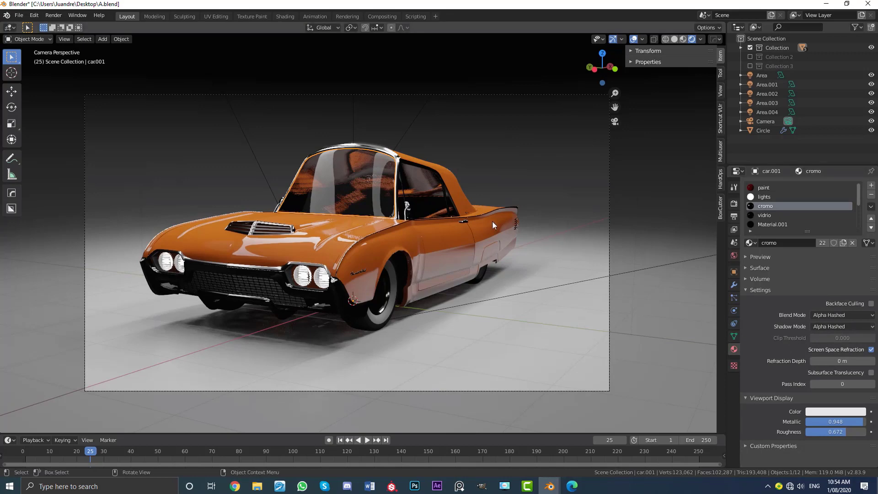
{"action": "scroll", "coordinate": [401, 232], "scroll_direction": "up", "scroll_amount": 4}
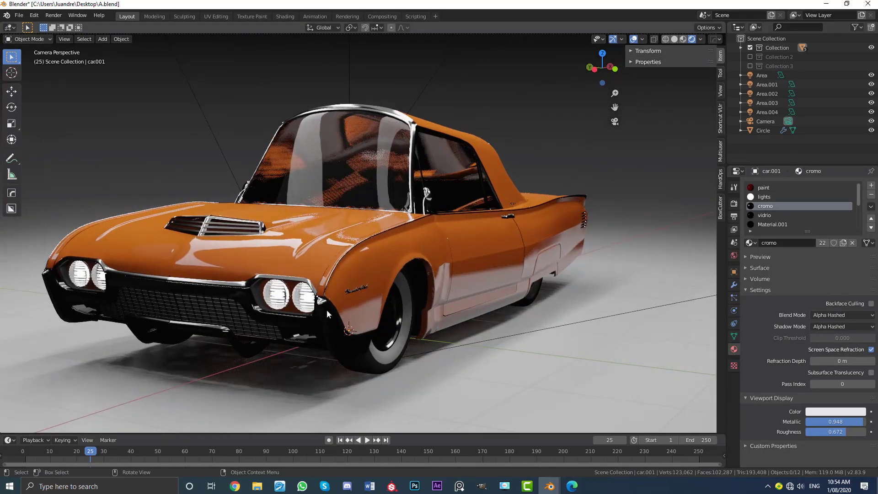
{"action": "scroll", "coordinate": [321, 302], "scroll_direction": "down", "scroll_amount": 4}
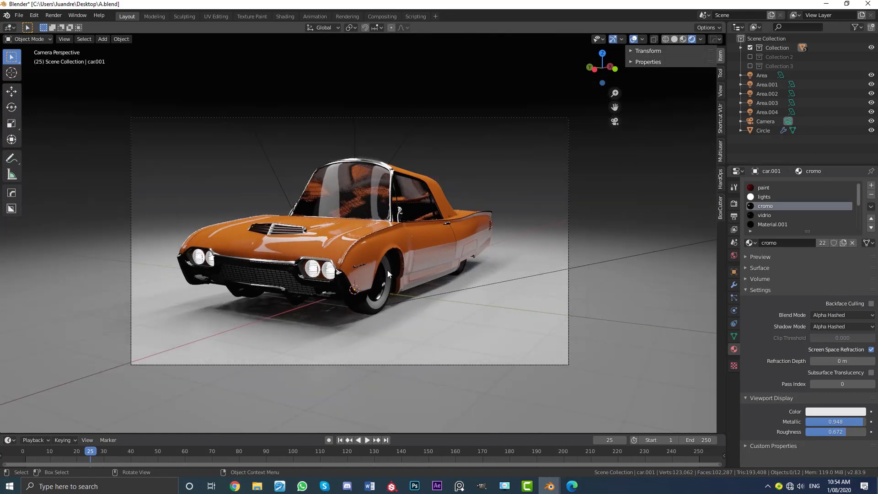
- Rotate the 80 W front area light in top view and move it ahead of the car's front end
{"action": "middle_click_drag", "start_coordinate": [402, 259], "coordinate": [372, 231]}
{"action": "scroll", "coordinate": [303, 230], "scroll_direction": "down", "scroll_amount": 3}
{"action": "left_click", "coordinate": [304, 234]}
{"action": "middle_click_drag", "start_coordinate": [336, 278], "coordinate": [361, 305]}
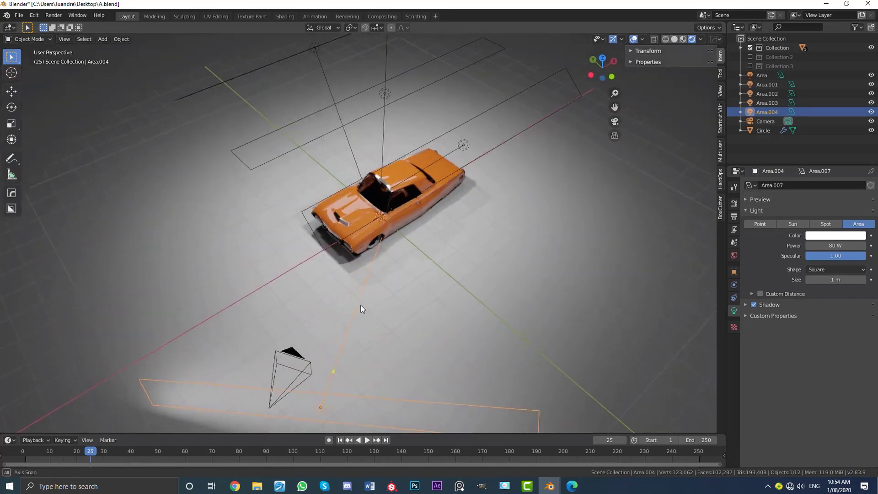
{"action": "key", "text": "KP_7"}
{"action": "key", "text": "r"}
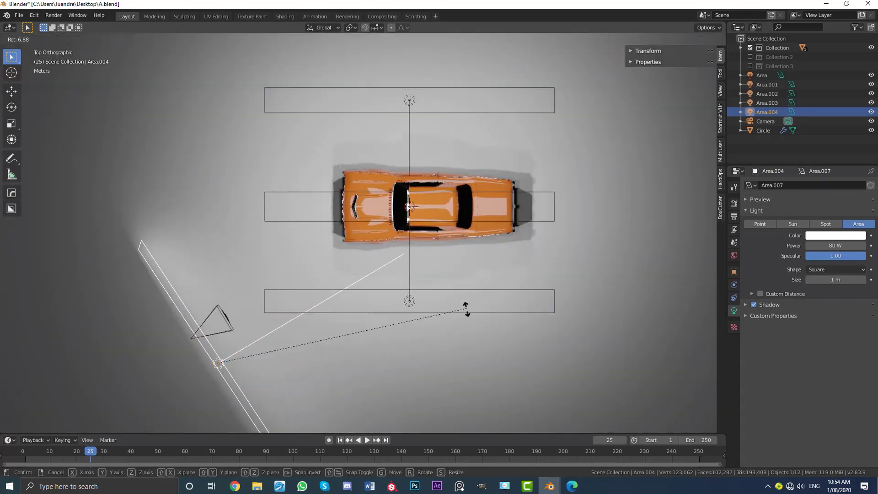
{"action": "left_click", "coordinate": [444, 365]}
{"action": "key", "text": "g"}
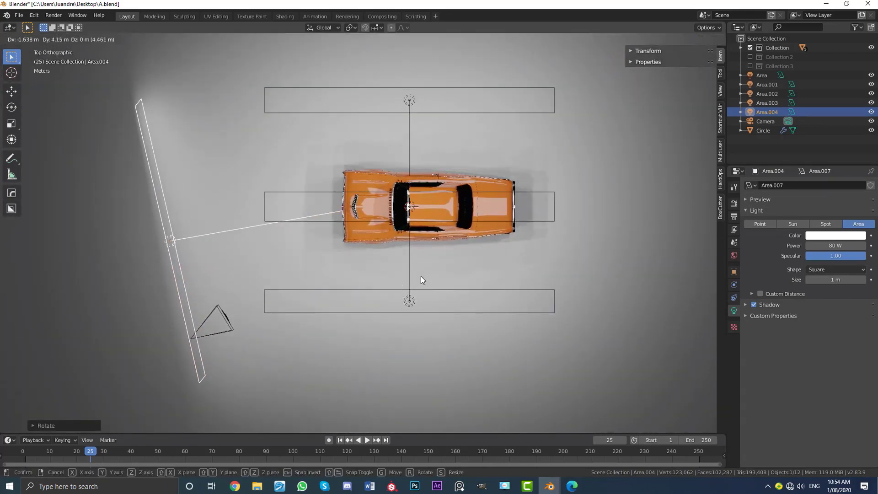
{"action": "left_click", "coordinate": [421, 279]}
- Reposition the front area light from the camera view, then rotate and shift it in front of the car's grille
{"action": "key", "text": "KP_0"}
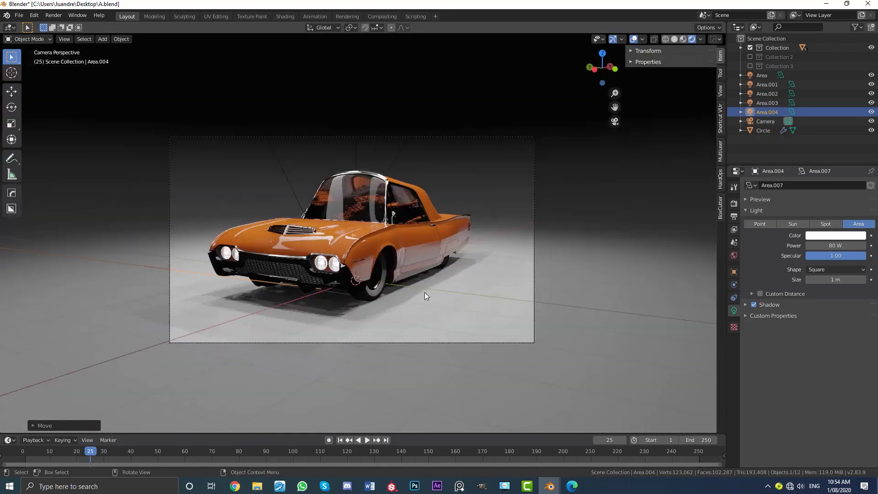
{"action": "key", "text": "g"}
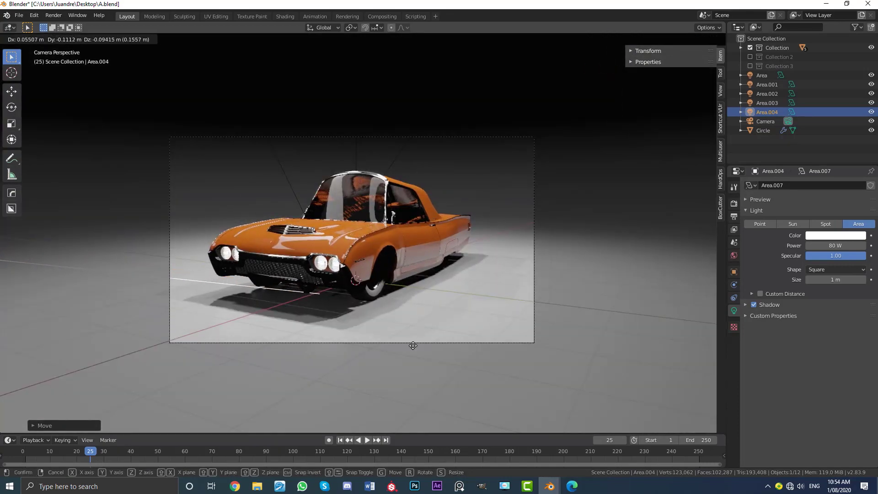
{"action": "left_click", "coordinate": [295, 301]}
{"action": "scroll", "coordinate": [295, 301], "scroll_direction": "up", "scroll_amount": 3}
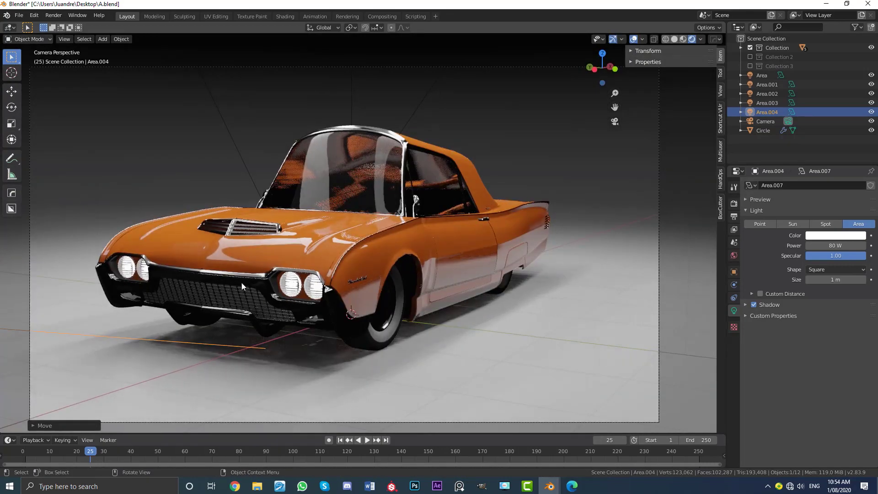
{"action": "middle_click_drag", "start_coordinate": [234, 279], "coordinate": [306, 272]}
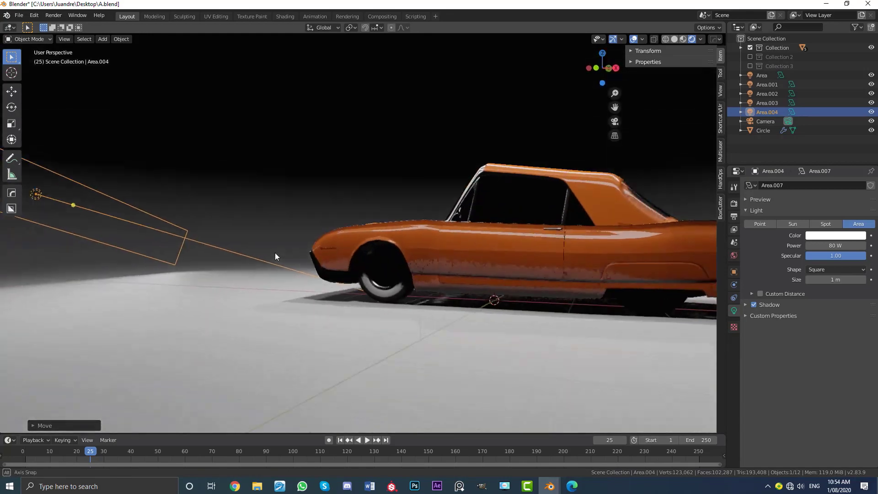
{"action": "scroll", "coordinate": [283, 261], "scroll_direction": "down", "scroll_amount": 5}
{"action": "key", "text": "r"}
{"action": "left_click", "coordinate": [430, 267]}
{"action": "key", "text": "g"}
{"action": "left_click", "coordinate": [449, 285]}
- Set the front area light's power to 285.3 W, then rotate and move it so it faces the car's front
{"action": "left_click_drag", "start_coordinate": [836, 245], "coordinate": [861, 245]}
{"action": "middle_click_drag", "start_coordinate": [306, 232], "coordinate": [381, 235]}
{"action": "key", "text": "r"}
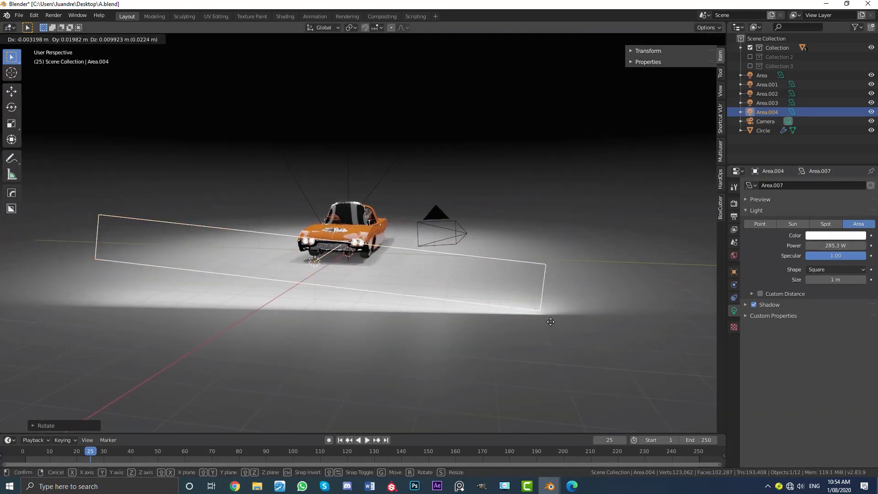
{"action": "left_click", "coordinate": [565, 317]}
{"action": "key", "text": "KP_0"}
{"action": "scroll", "coordinate": [315, 308], "scroll_direction": "up", "scroll_amount": 6}
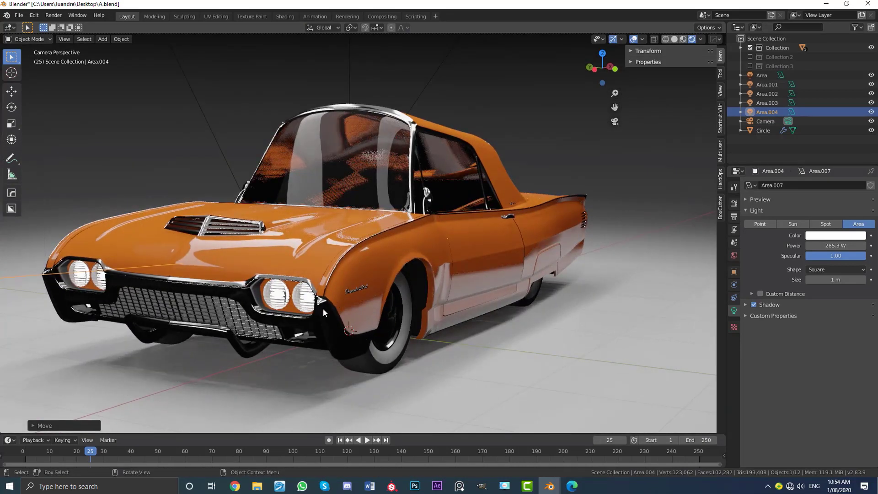
- Disable Screen Space Refraction for the cromo material on the car body
{"action": "left_click", "coordinate": [323, 309]}
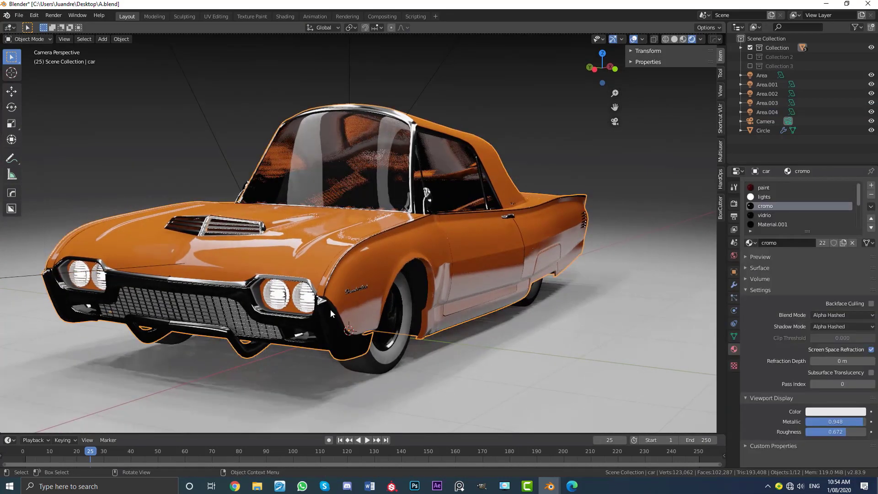
{"action": "left_click", "coordinate": [872, 352]}
{"action": "scroll", "coordinate": [363, 274], "scroll_direction": "down", "scroll_amount": 5}
{"action": "left_click", "coordinate": [405, 290]}
{"action": "scroll", "coordinate": [405, 290], "scroll_direction": "up", "scroll_amount": 3}
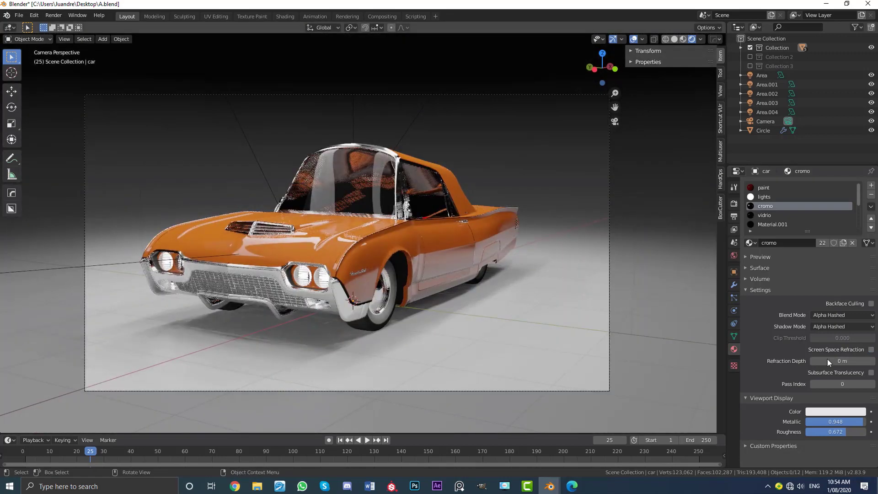
{"action": "scroll", "coordinate": [364, 300], "scroll_direction": "up", "scroll_amount": 3}
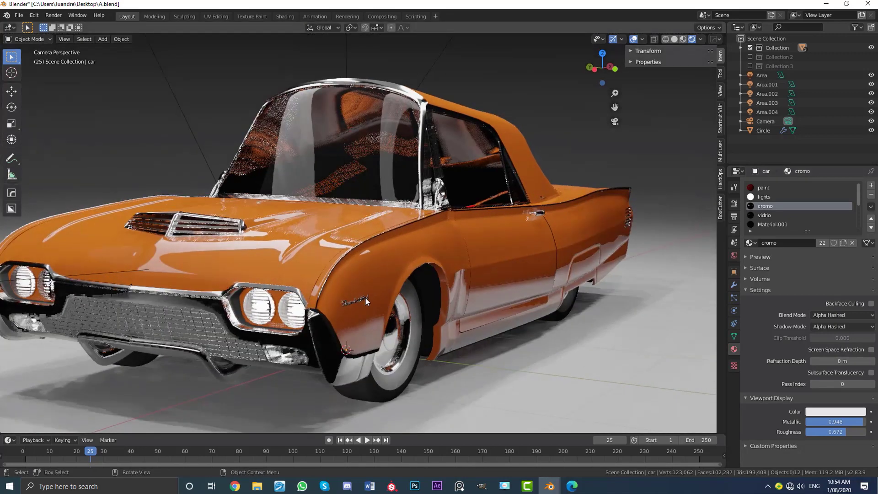
{"action": "scroll", "coordinate": [344, 333], "scroll_direction": "down", "scroll_amount": 3}
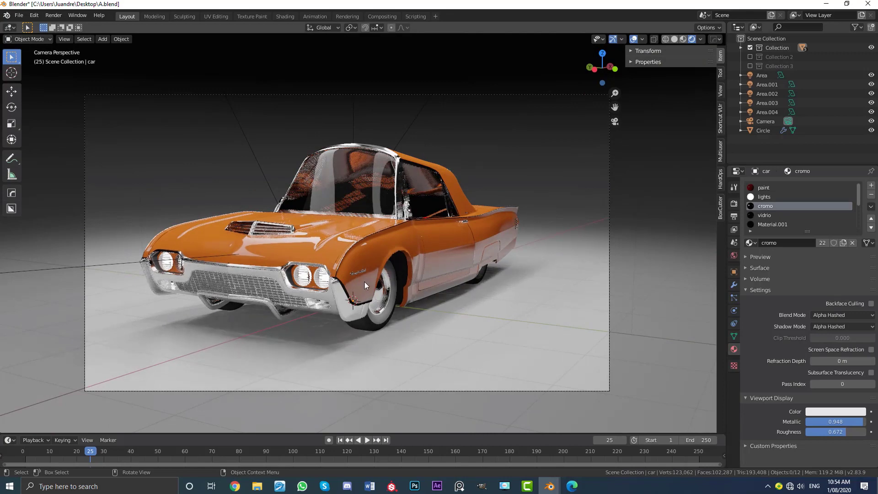
{"action": "scroll", "coordinate": [388, 265], "scroll_direction": "up", "scroll_amount": 2}
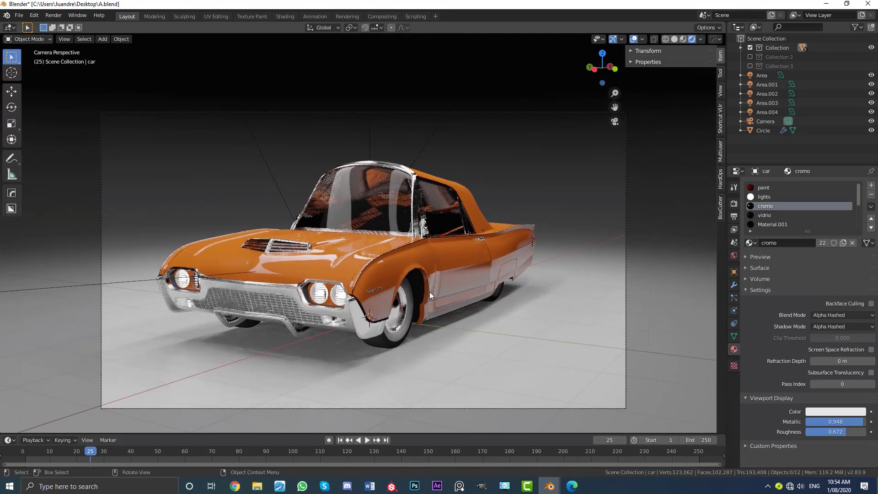
- Switch the viewport to solid shading, render the camera image and close the render window
{"action": "scroll", "coordinate": [503, 260], "scroll_direction": "down", "scroll_amount": 4}
{"action": "key", "text": "z"}
{"action": "left_click", "coordinate": [530, 248]}
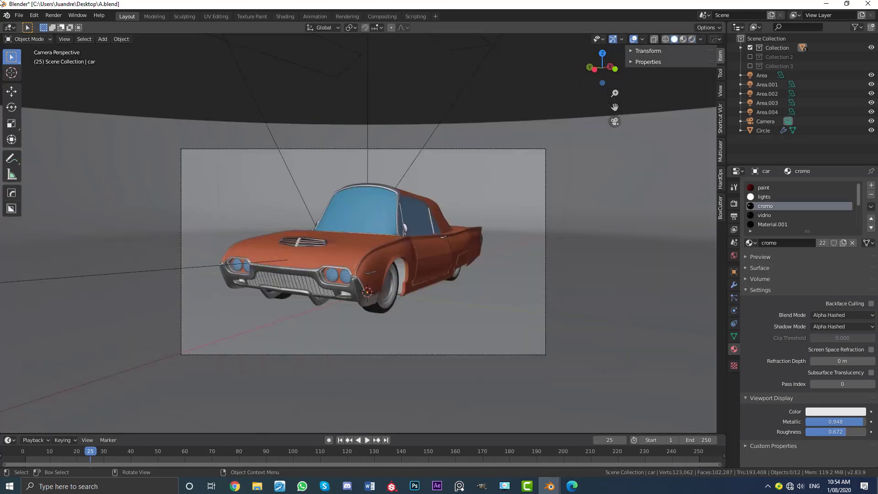
{"action": "left_click", "coordinate": [54, 16]}
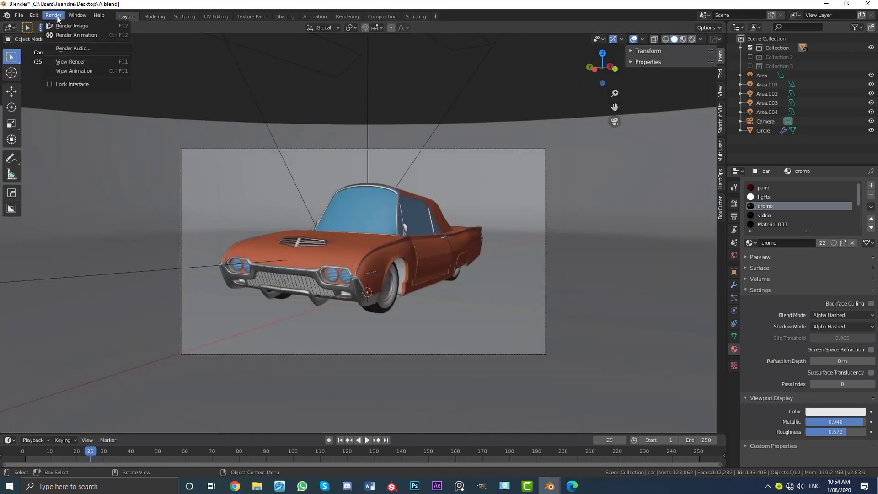
{"action": "left_click", "coordinate": [81, 26]}
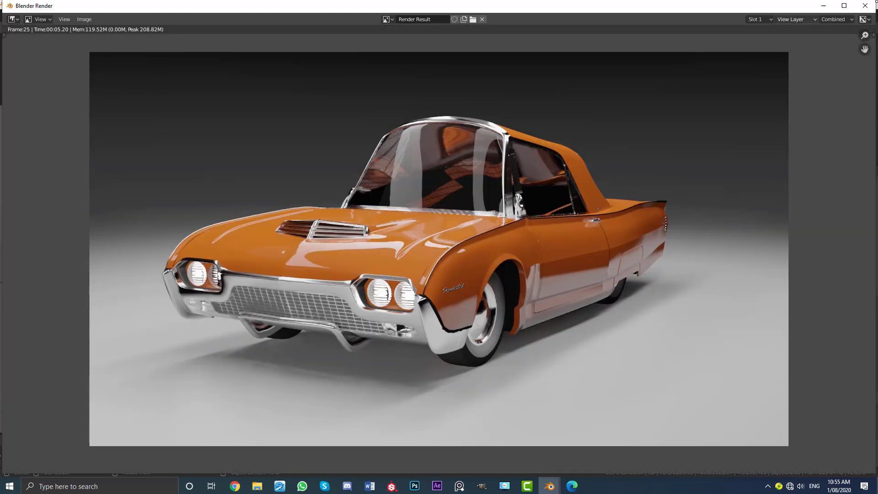
{"action": "left_click", "coordinate": [866, 6]}
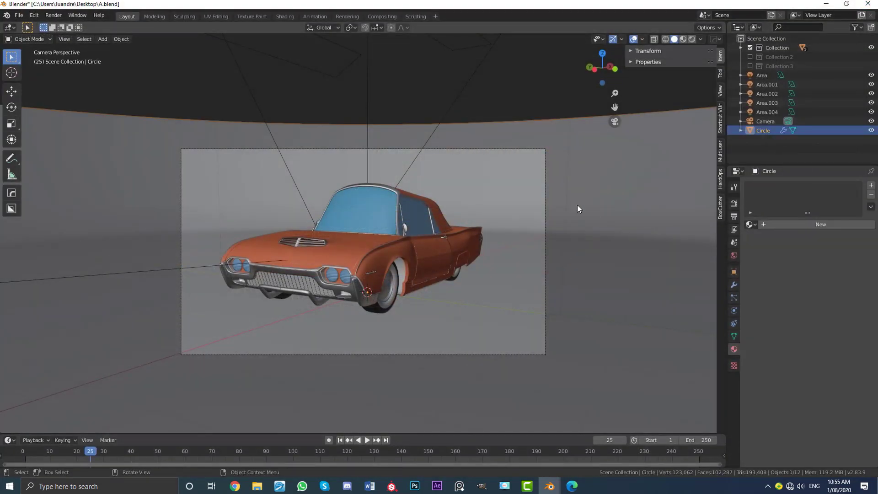
{"action": "key", "text": "g"}
{"action": "right_click", "coordinate": [490, 188]}
{"action": "right_click", "coordinate": [491, 196]}
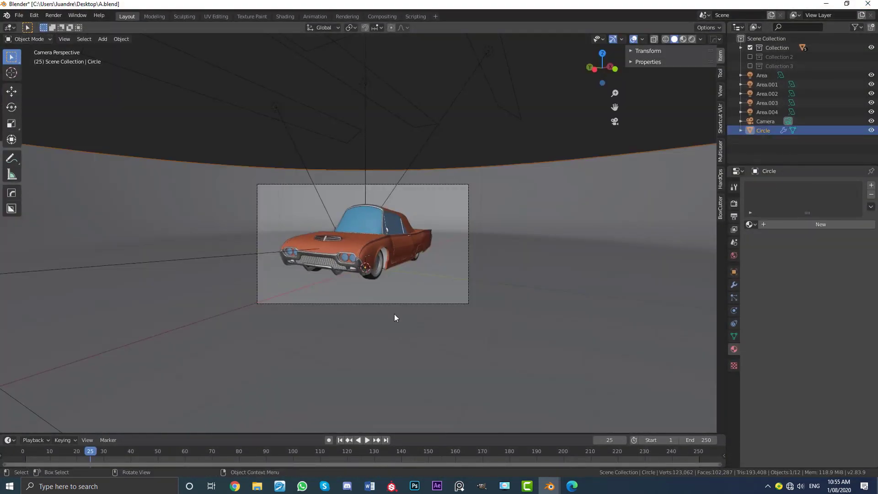
- Add a new material to the circular backdrop, darken its base color to grey and show the scene in rendered shading
{"action": "scroll", "coordinate": [405, 371], "scroll_direction": "up", "scroll_amount": 2}
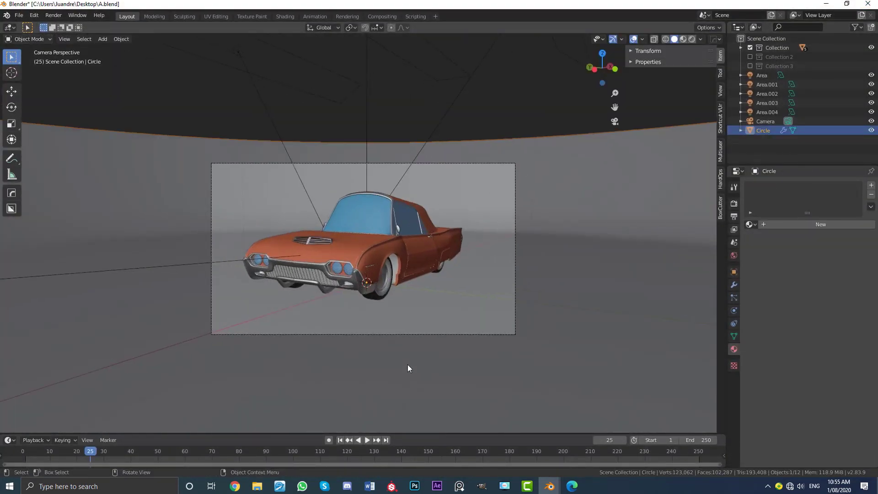
{"action": "left_click", "coordinate": [801, 223]}
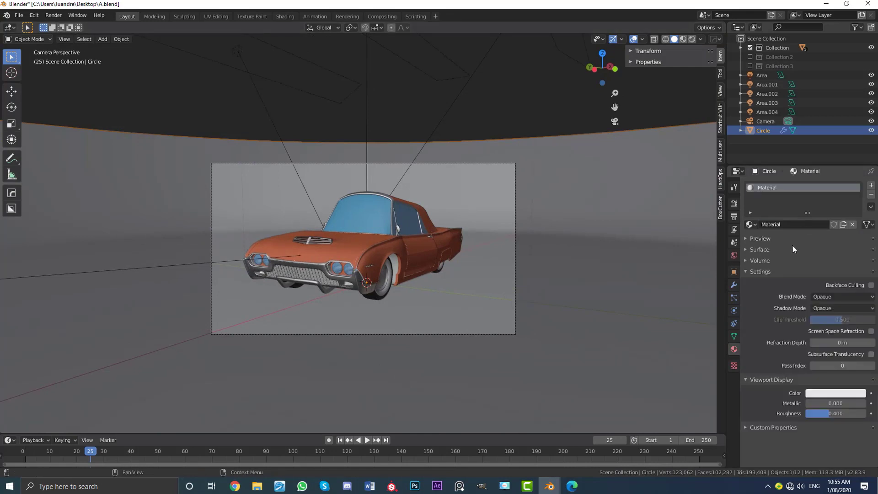
{"action": "left_click", "coordinate": [756, 249]}
{"action": "left_click", "coordinate": [840, 316]}
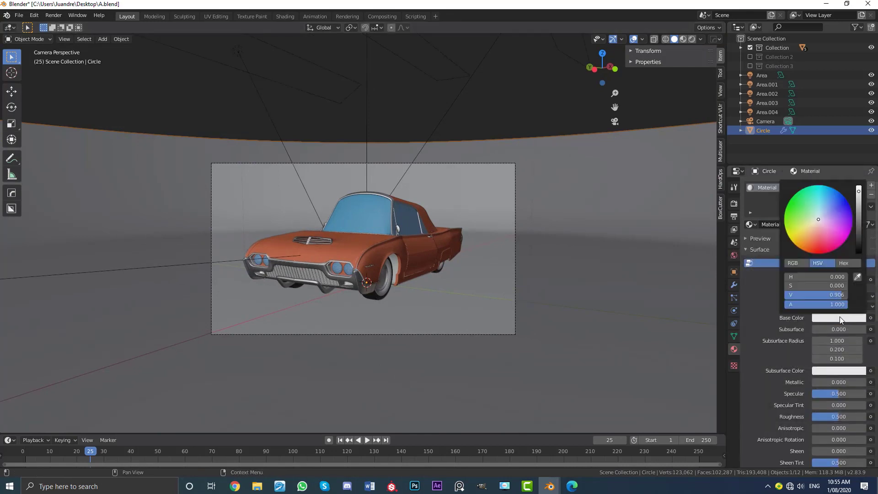
{"action": "left_click_drag", "start_coordinate": [861, 190], "coordinate": [861, 212]}
{"action": "key", "text": "z"}
{"action": "left_click", "coordinate": [449, 155]}
{"action": "scroll", "coordinate": [468, 249], "scroll_direction": "up", "scroll_amount": 2}
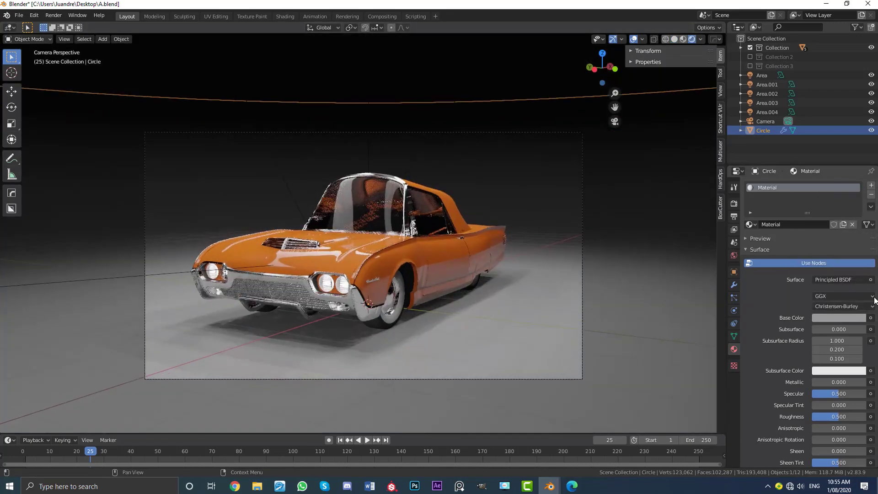
- Darken the backdrop material's base color to near black and set its roughness to 0.217
{"action": "left_click", "coordinate": [839, 318]}
{"action": "left_click", "coordinate": [859, 219]}
{"action": "left_click_drag", "start_coordinate": [858, 220], "coordinate": [859, 243]}
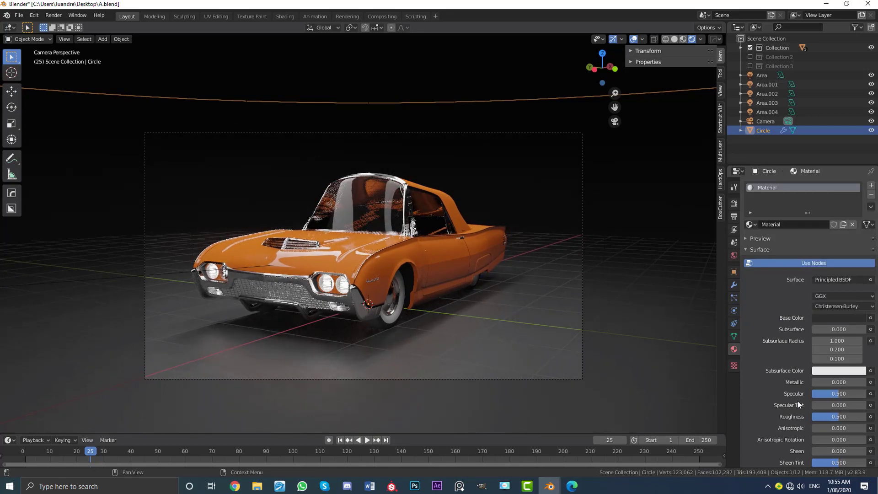
{"action": "left_click_drag", "start_coordinate": [825, 416], "coordinate": [822, 416]}
{"action": "scroll", "coordinate": [422, 301], "scroll_direction": "up", "scroll_amount": 3}
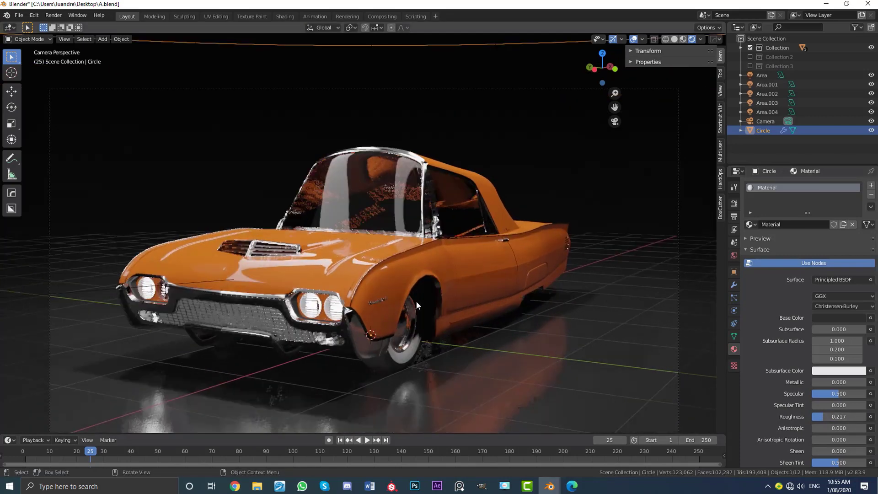
{"action": "middle_click_drag", "start_coordinate": [421, 301], "coordinate": [416, 273], "text": "shift"}
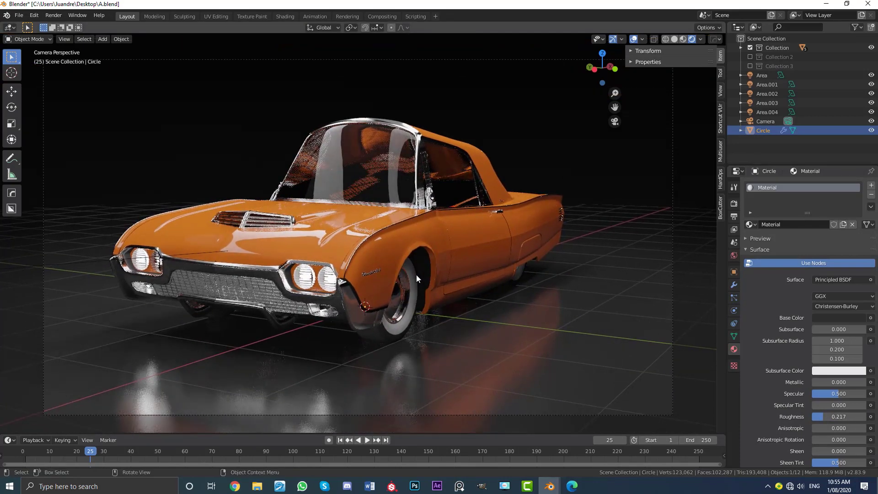
{"action": "scroll", "coordinate": [394, 213], "scroll_direction": "down", "scroll_amount": 2}
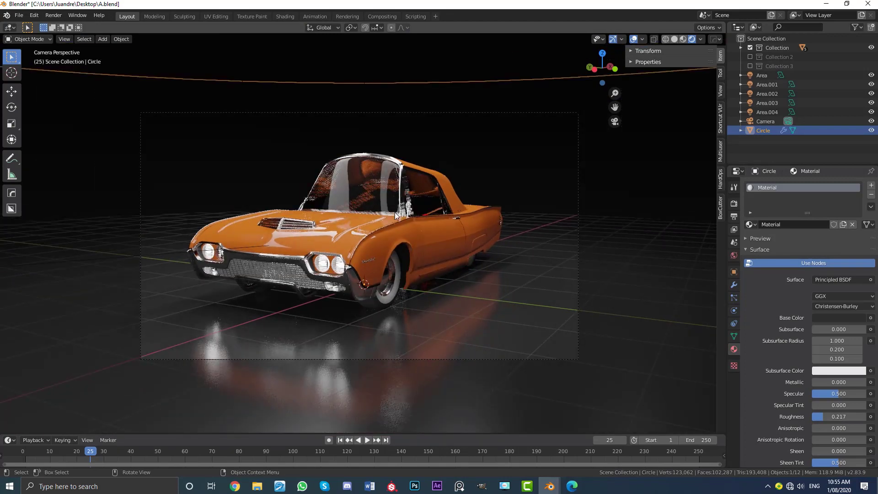
- Return to solid shading and render the camera image of the car on the dark, glossy backdrop
{"action": "key", "text": "z"}
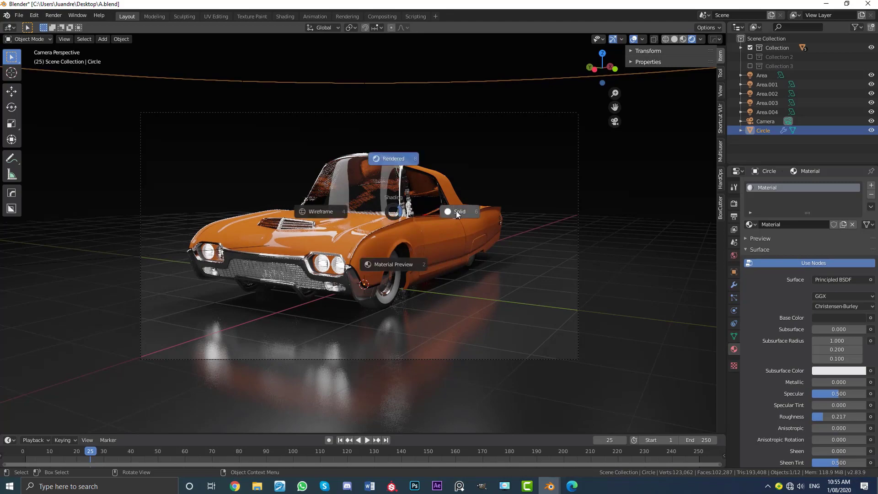
{"action": "left_click", "coordinate": [451, 211]}
{"action": "left_click", "coordinate": [54, 15]}
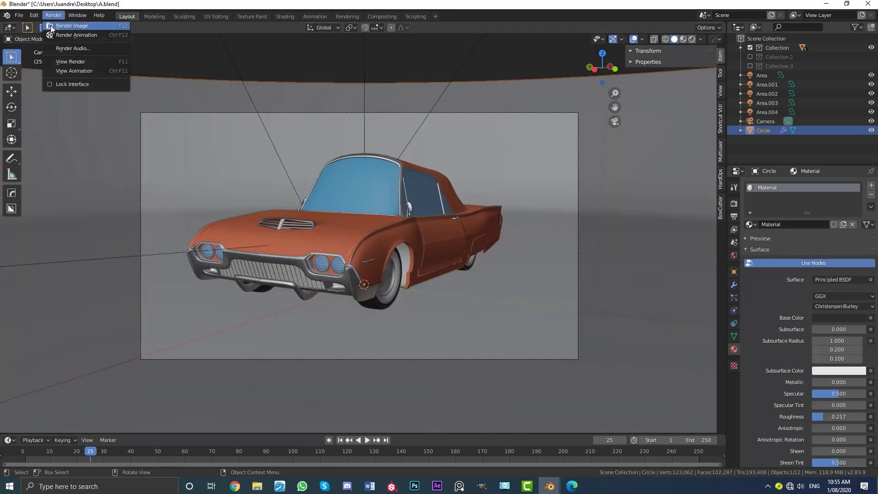
{"action": "left_click", "coordinate": [64, 25]}
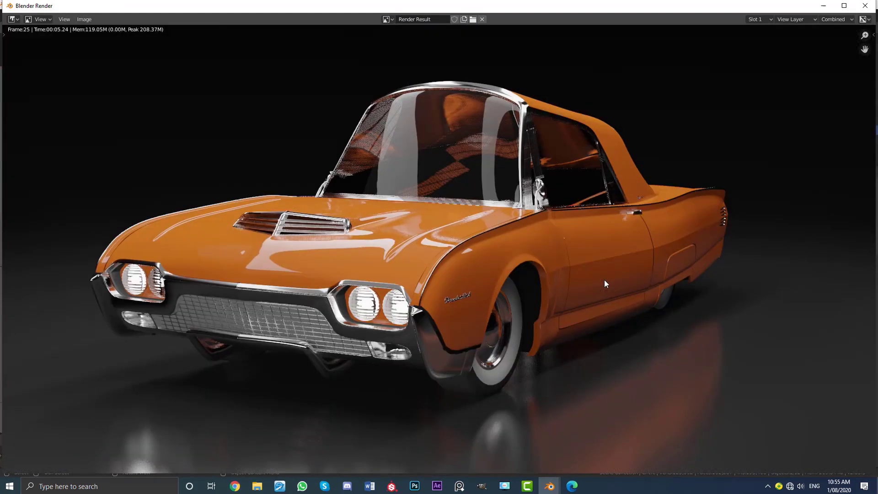
{"action": "scroll", "coordinate": [605, 279], "scroll_direction": "down", "scroll_amount": 4}
{"action": "scroll", "coordinate": [679, 263], "scroll_direction": "up", "scroll_amount": 2}
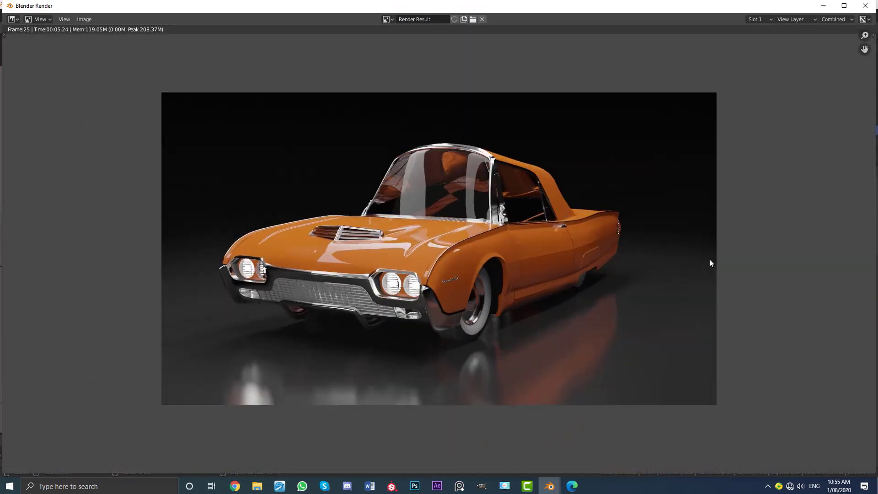